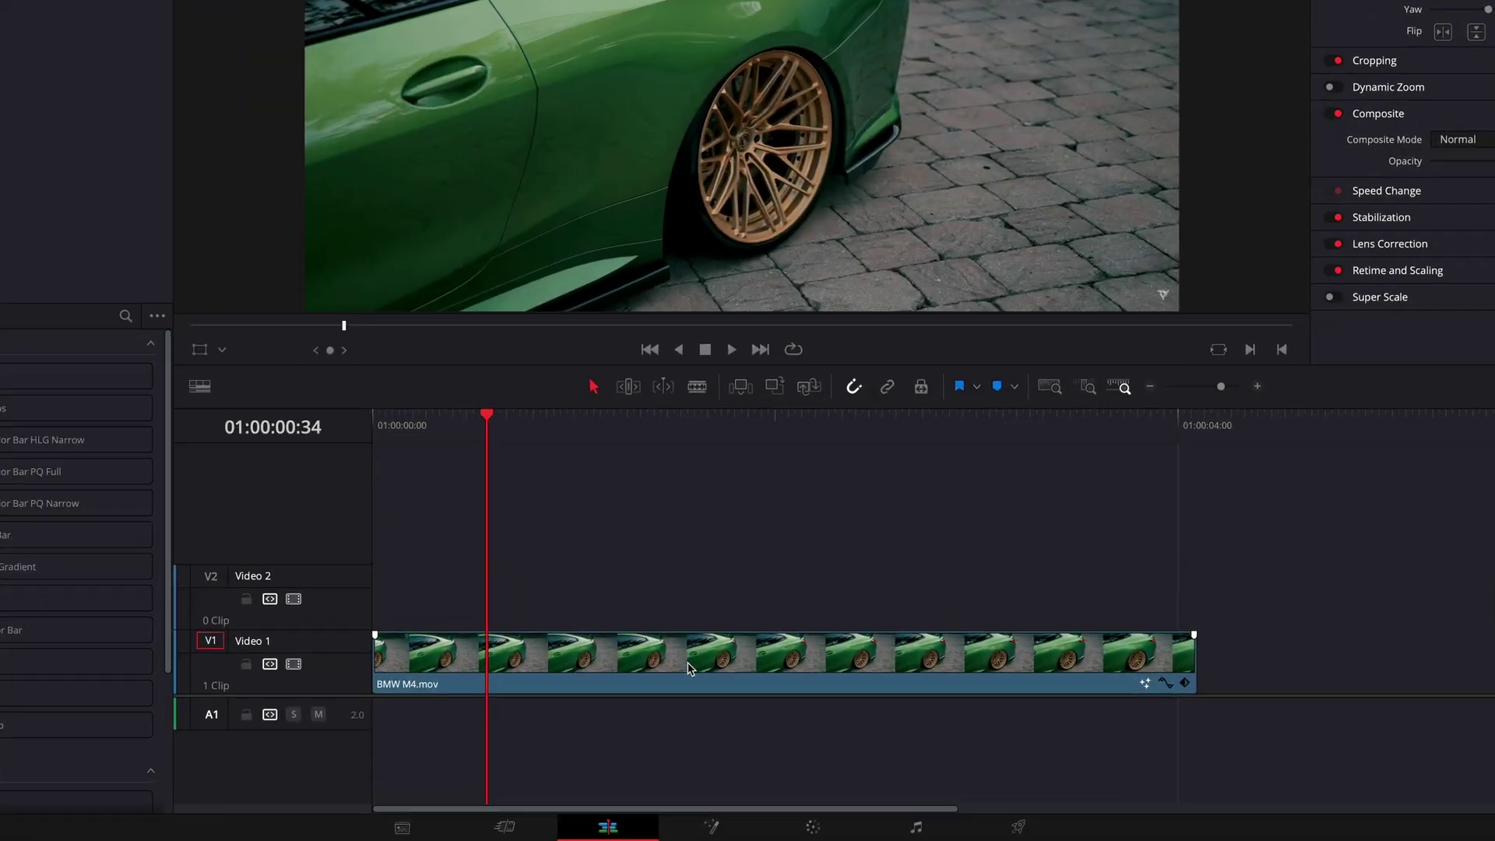
Step: Copy the car clip onto V2 and outline its rear wheel rim with a Curve window
left_click_drag(713, 673, 716, 627)
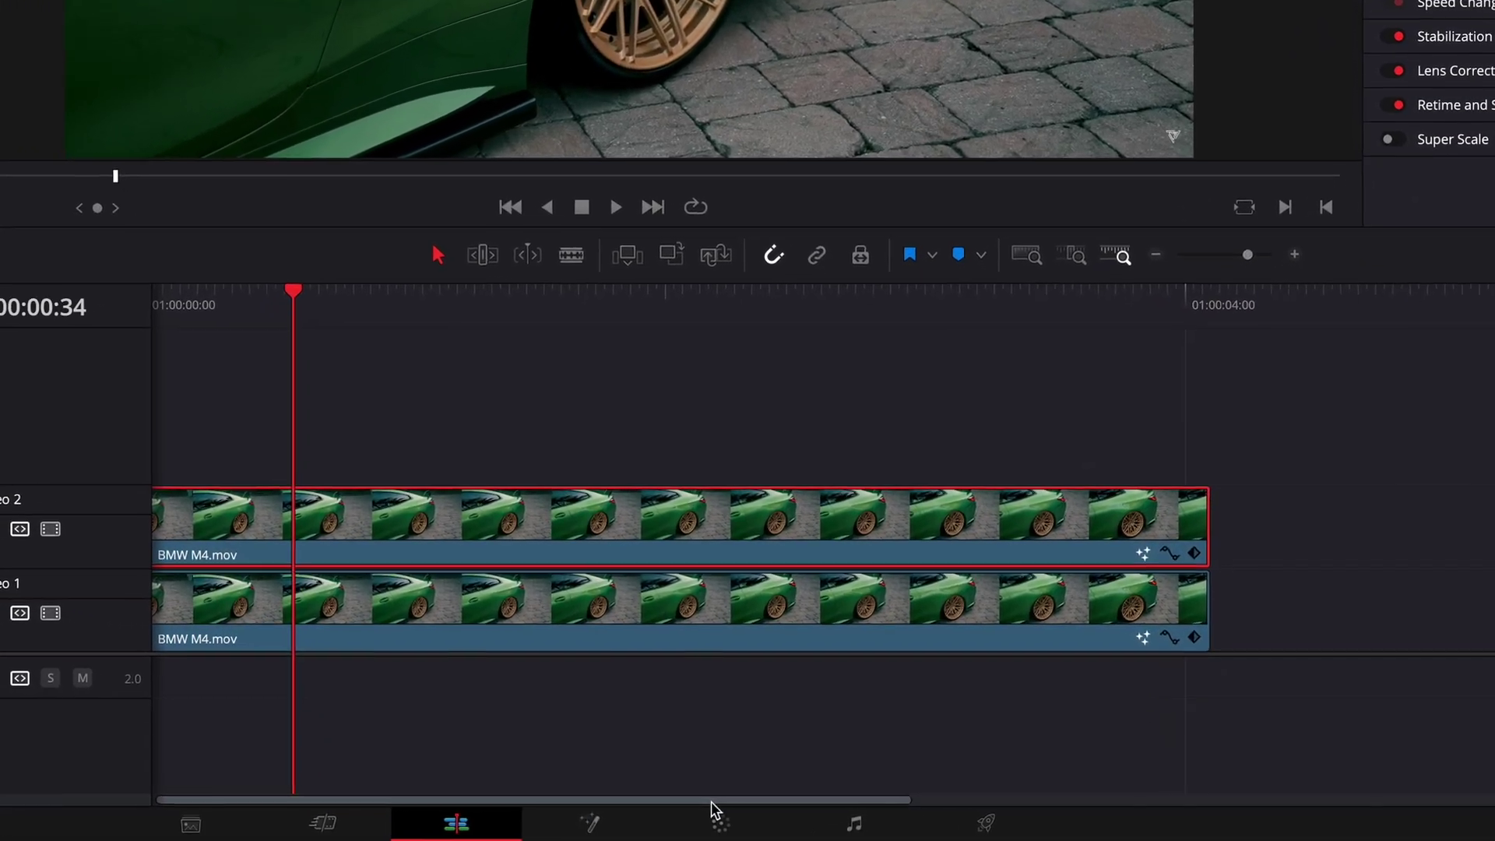
left_click(796, 824)
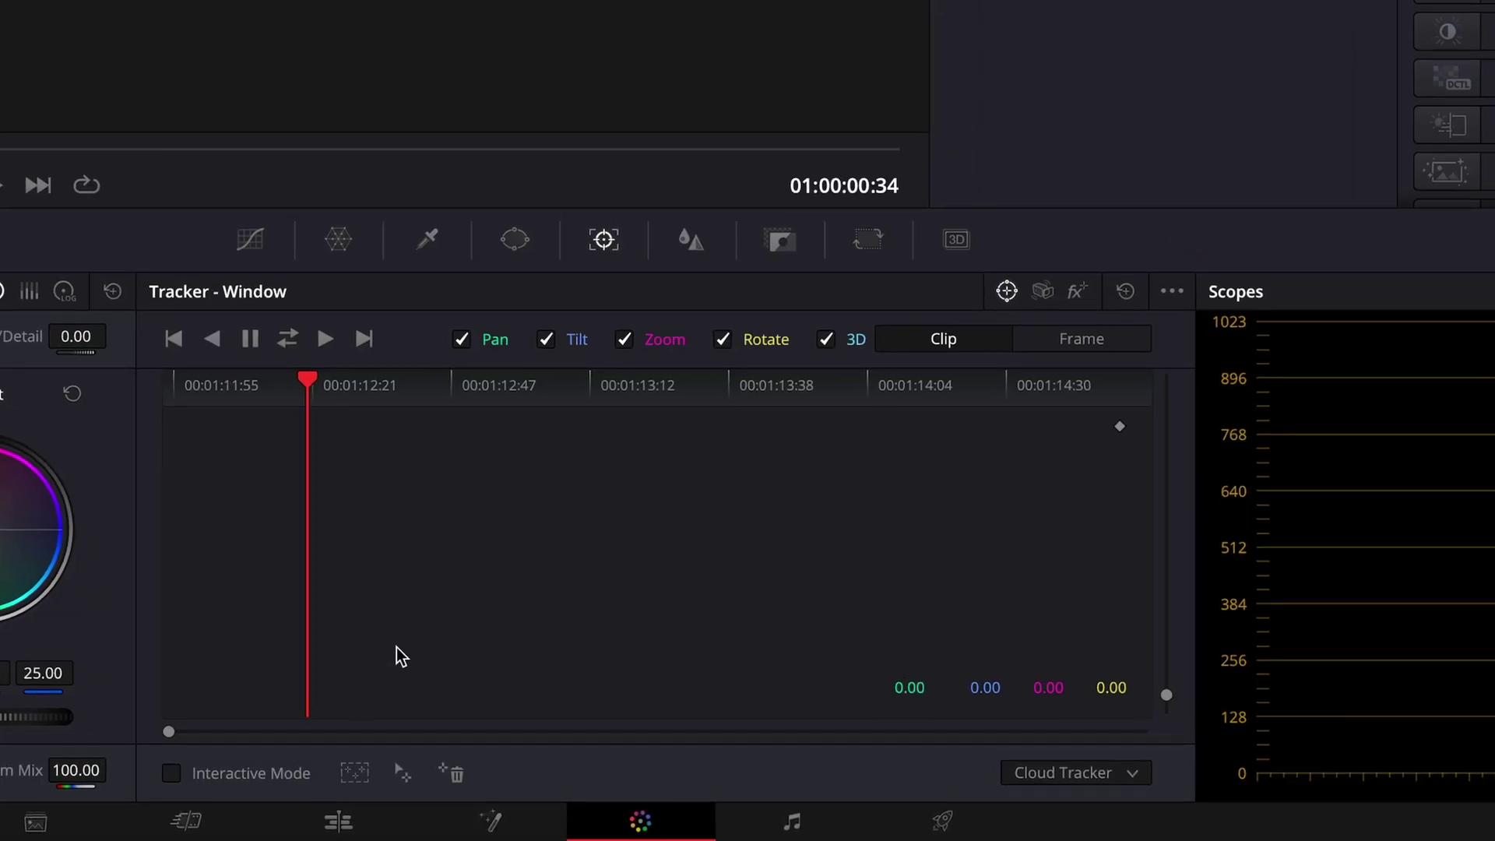
left_click(595, 256)
left_click(657, 624)
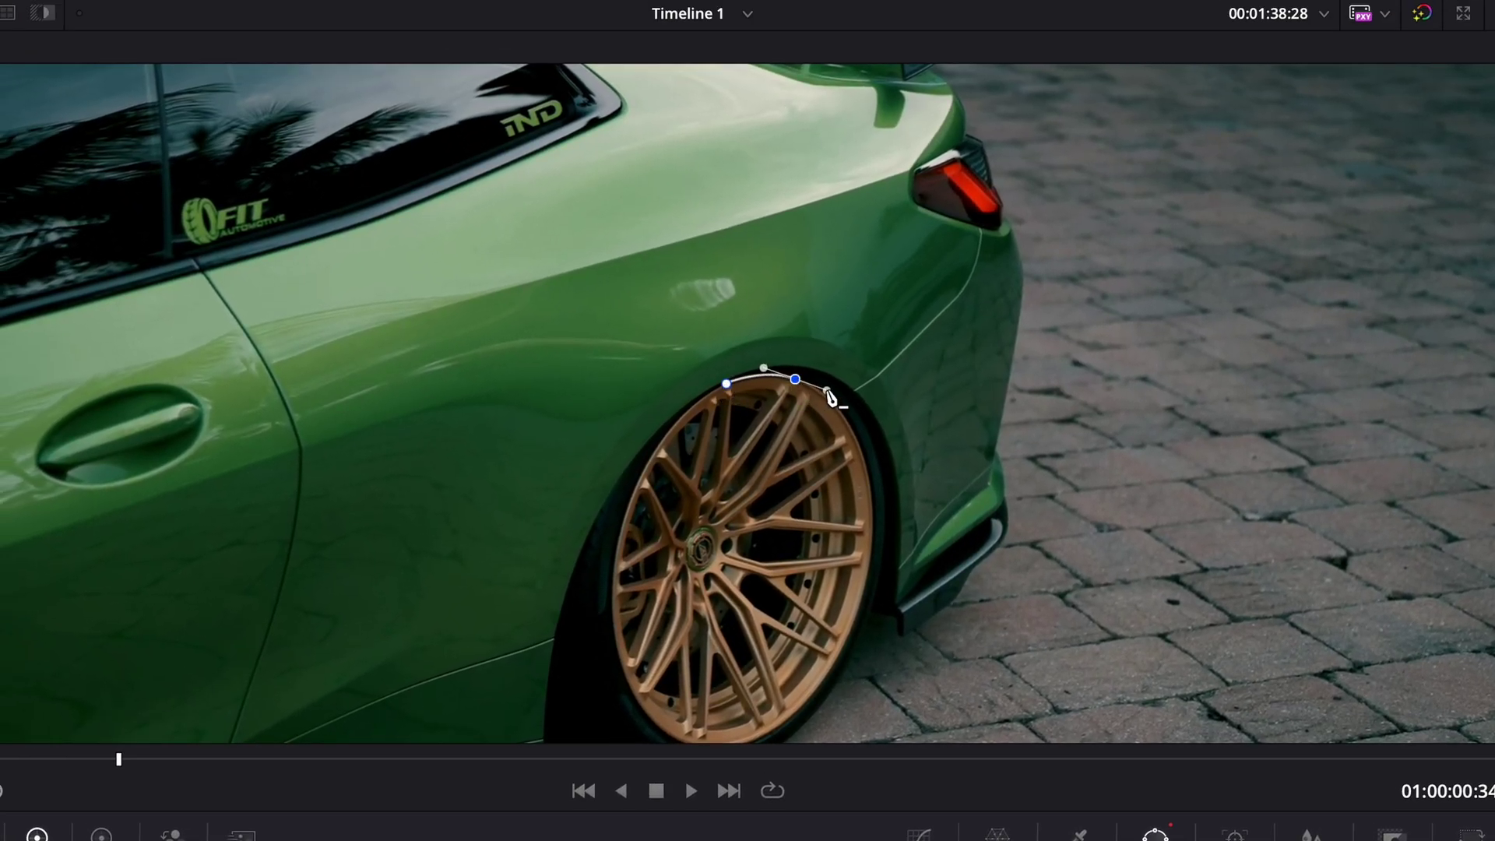
left_click(859, 607)
left_click(810, 700)
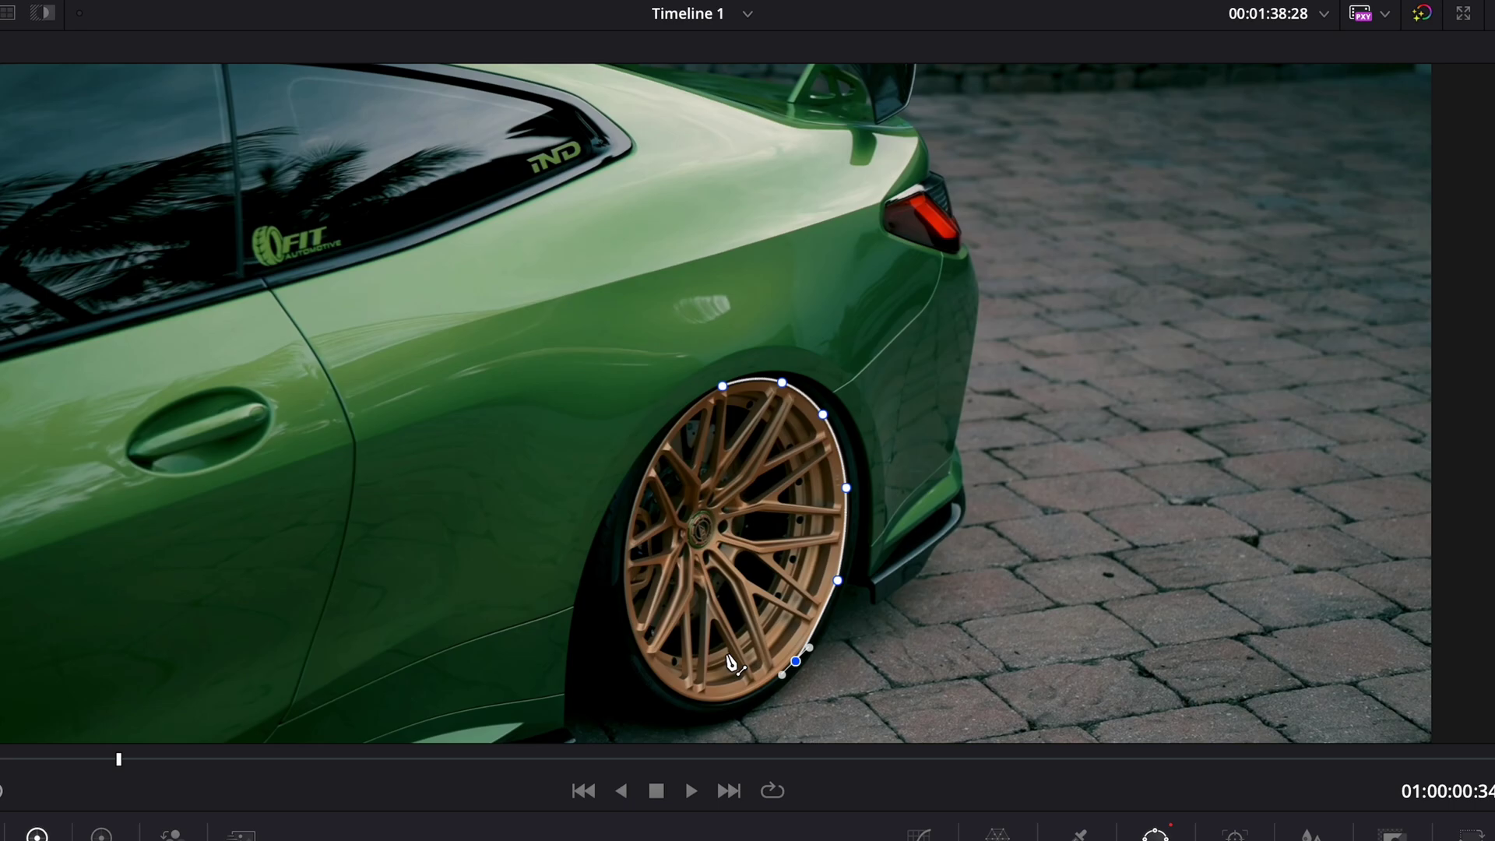
left_click(739, 668)
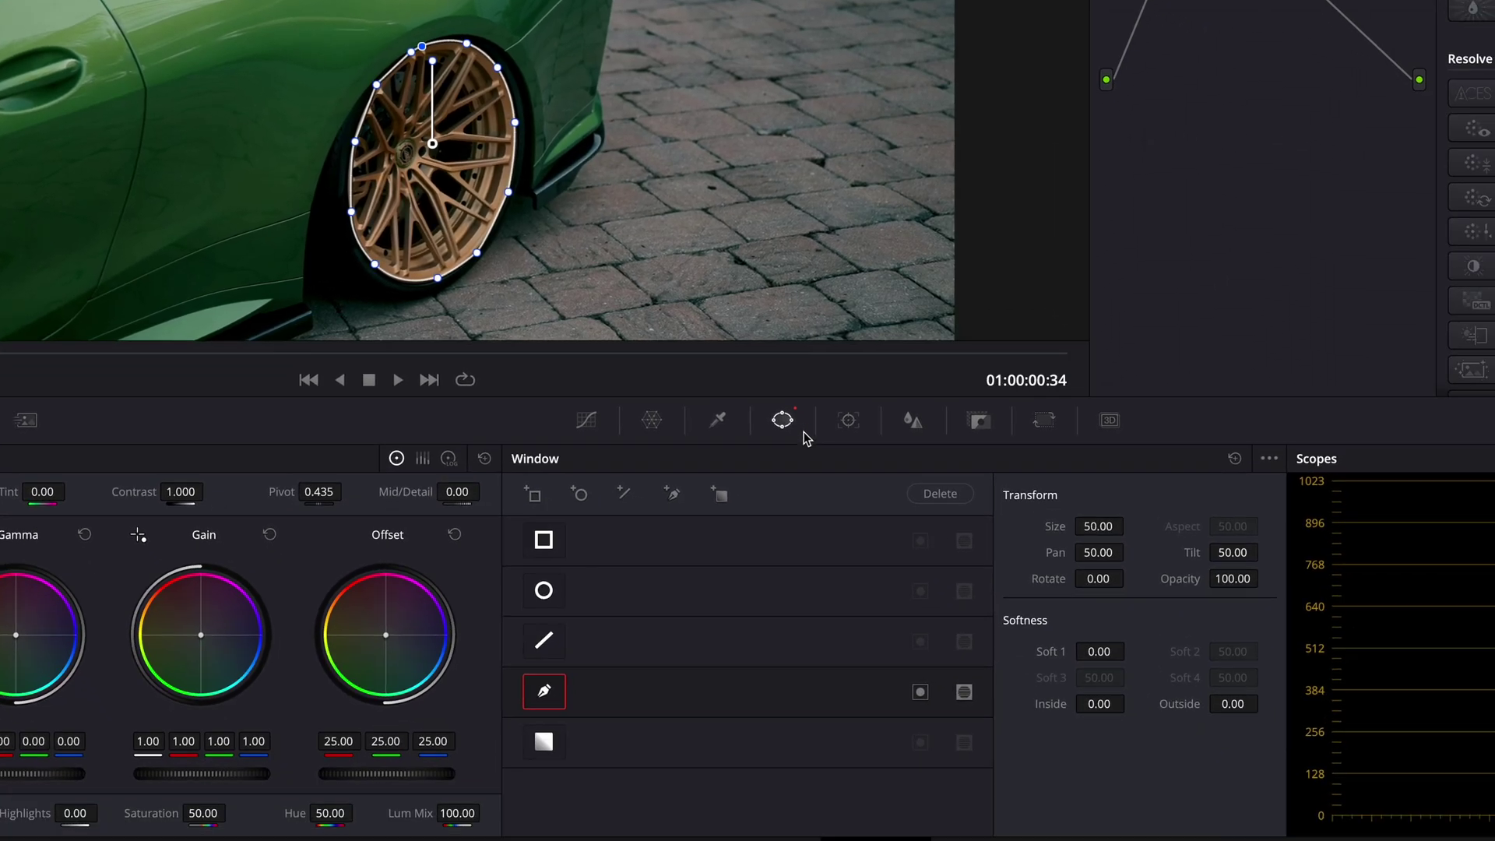
Step: Track the rim Curve window forward through the clip and check it at the clip's end
left_click(846, 422)
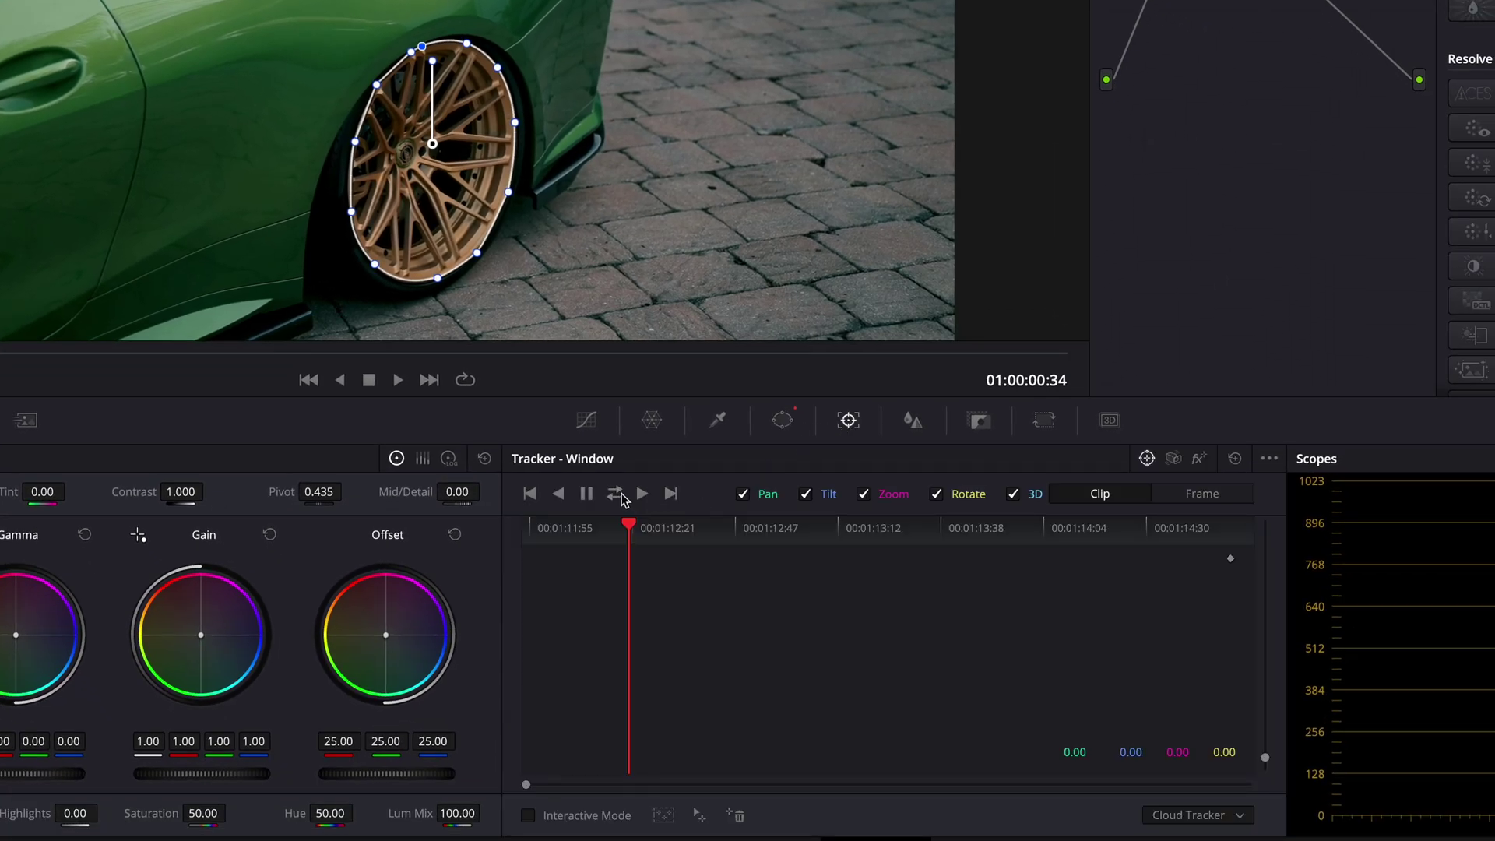
left_click(617, 493)
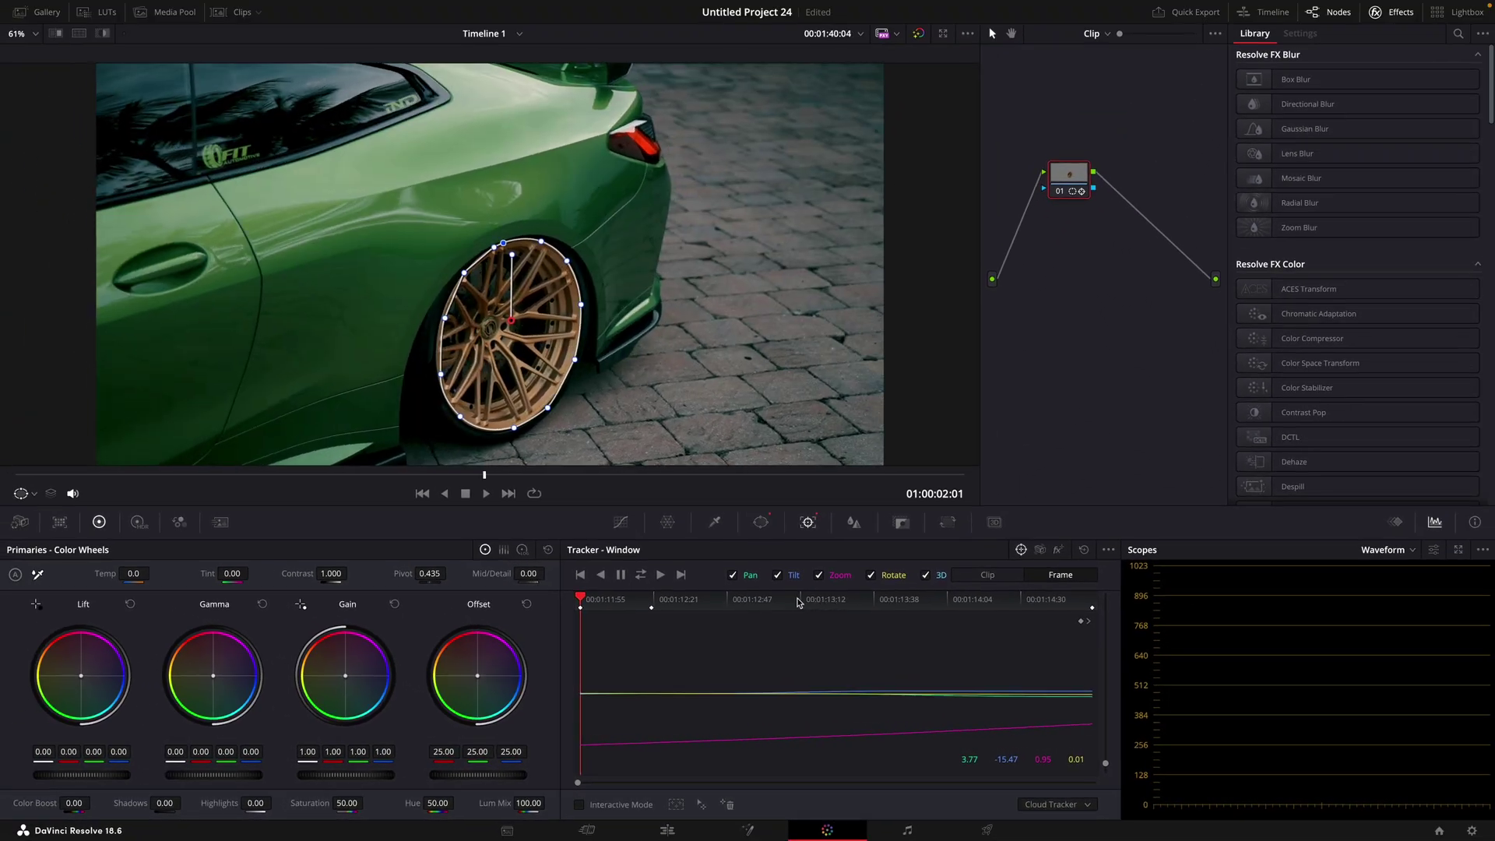
left_click(829, 599)
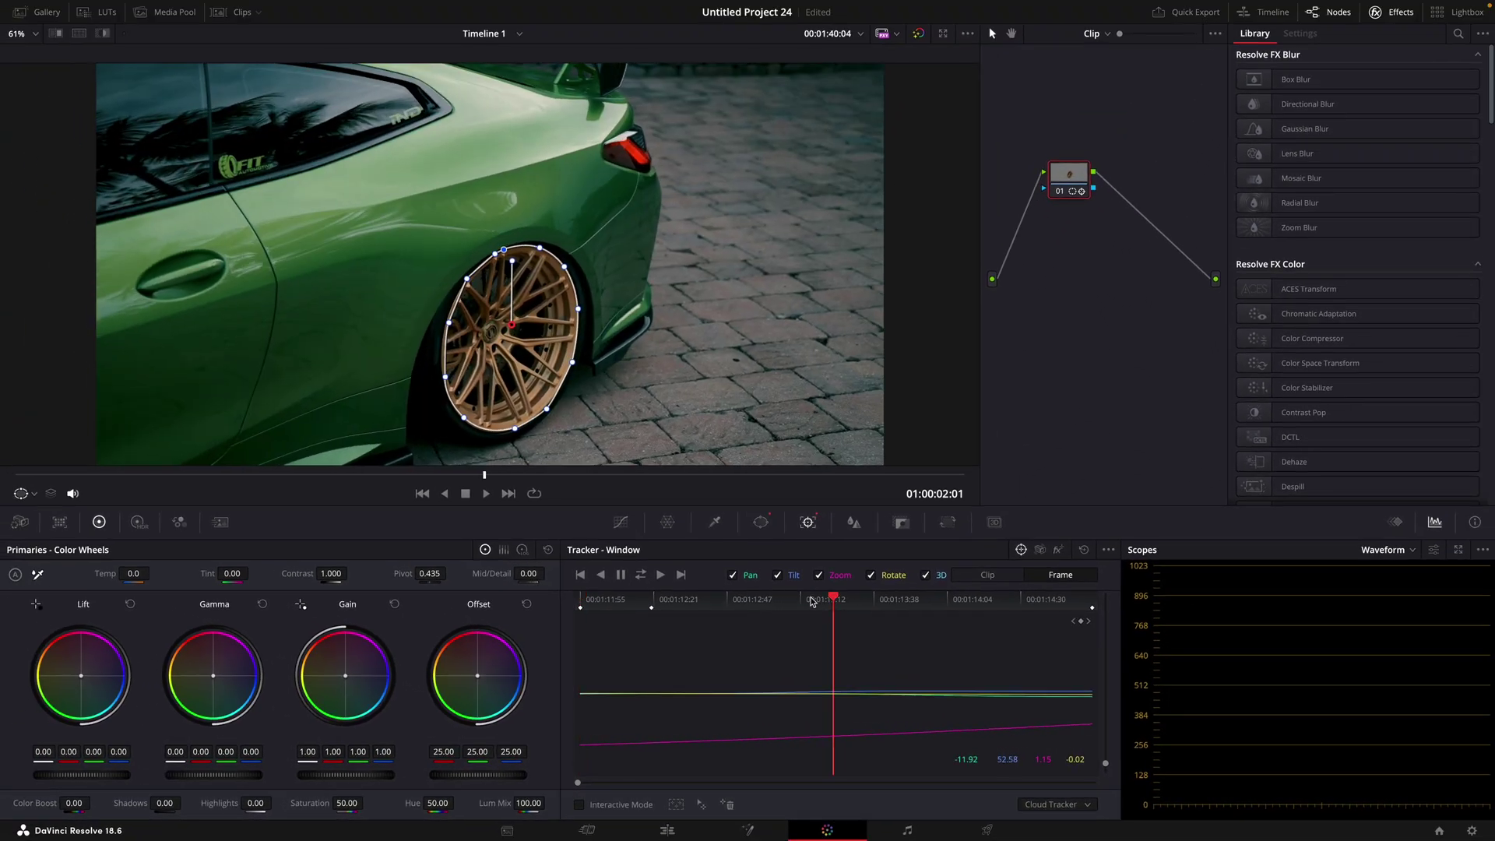
left_click_drag(832, 599, 1090, 613)
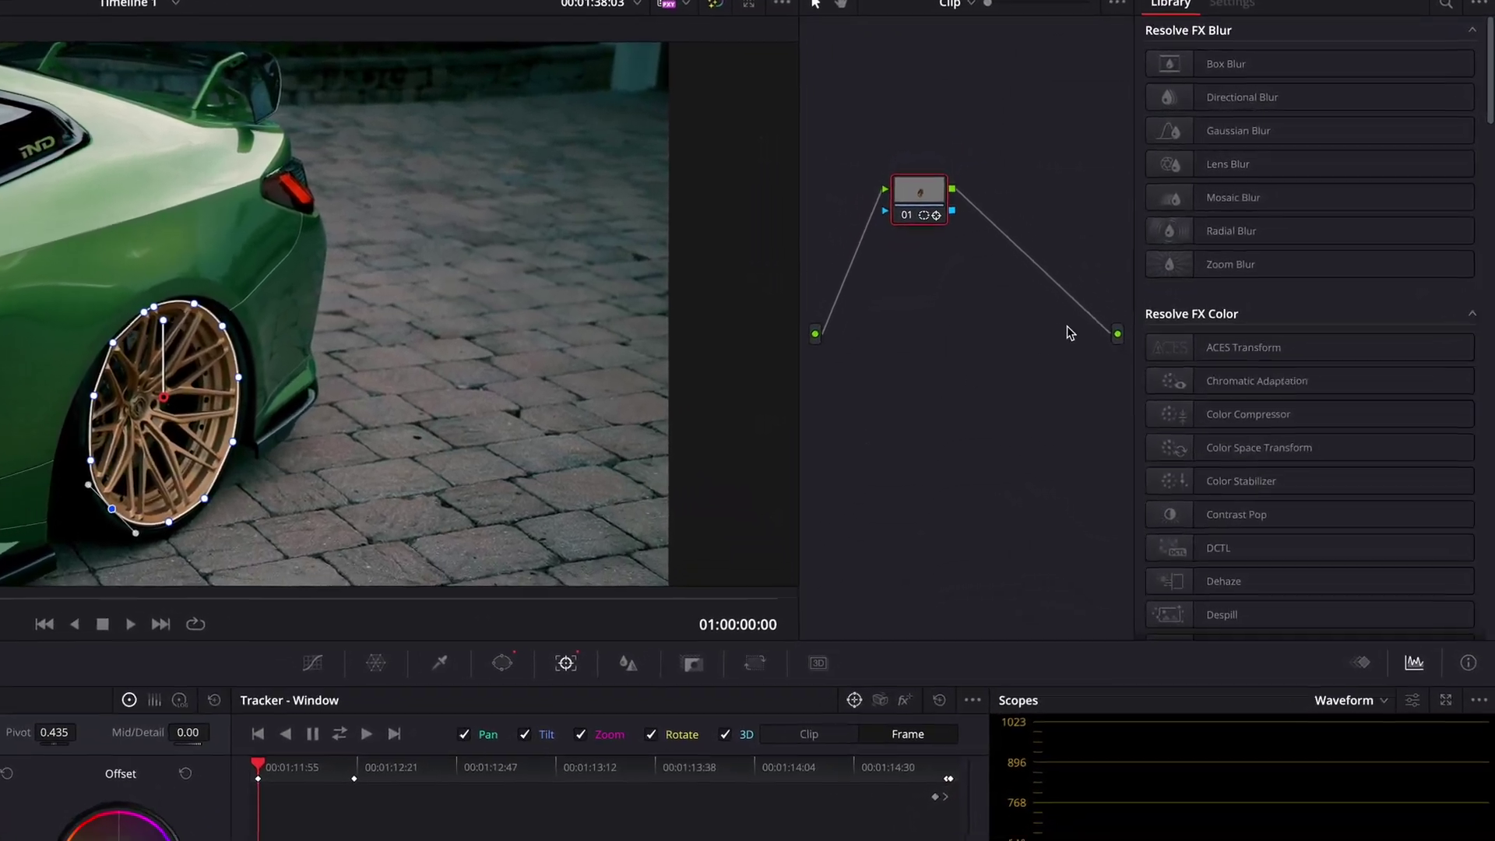
Step: Add an alpha output to the wheel node and combine both car clips into a Fusion clip
right_click(1174, 268)
left_click(1080, 427)
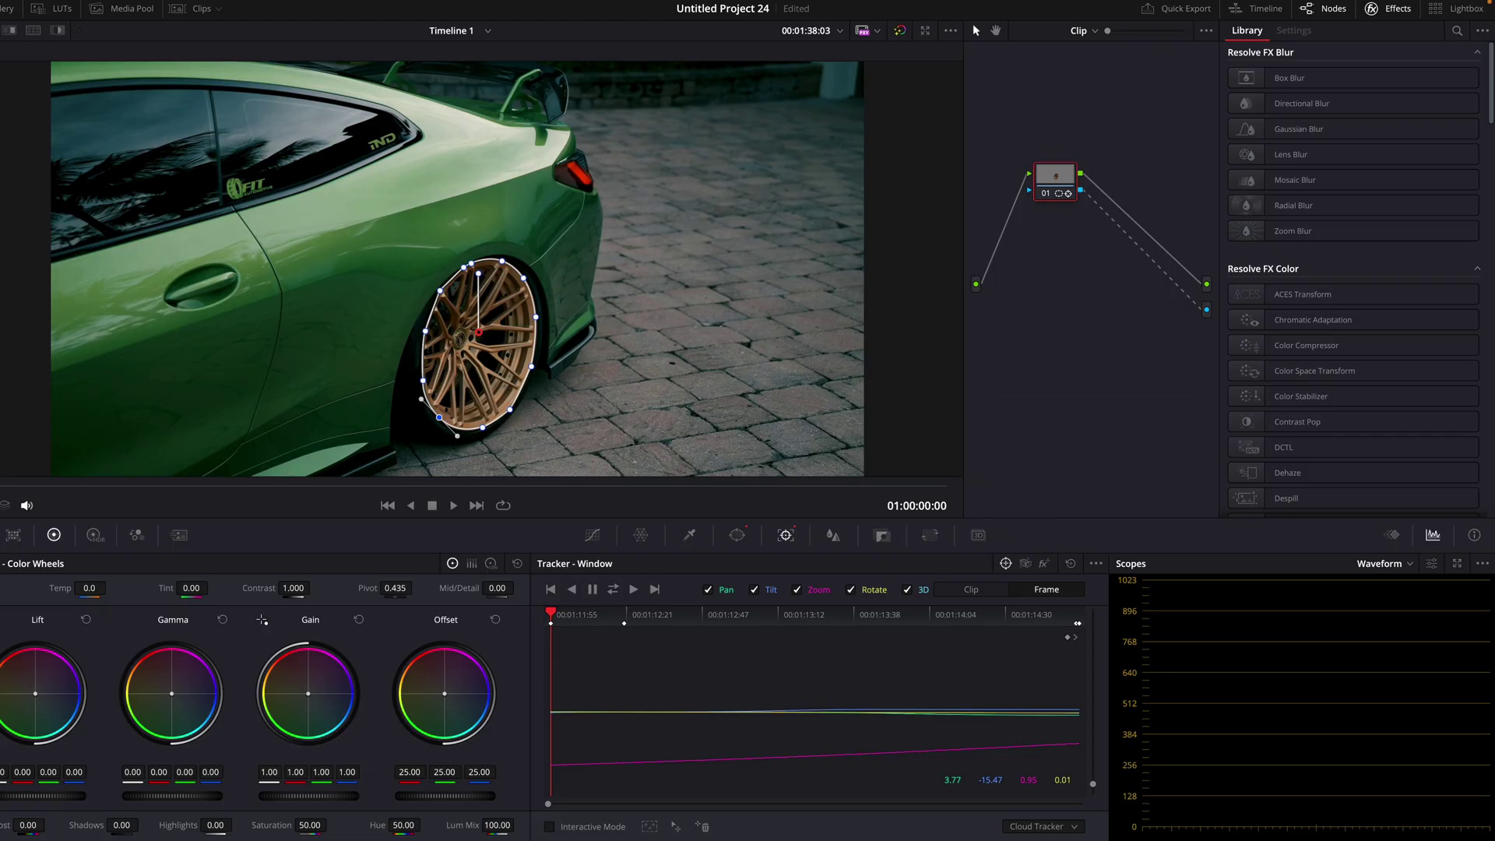
left_click(669, 831)
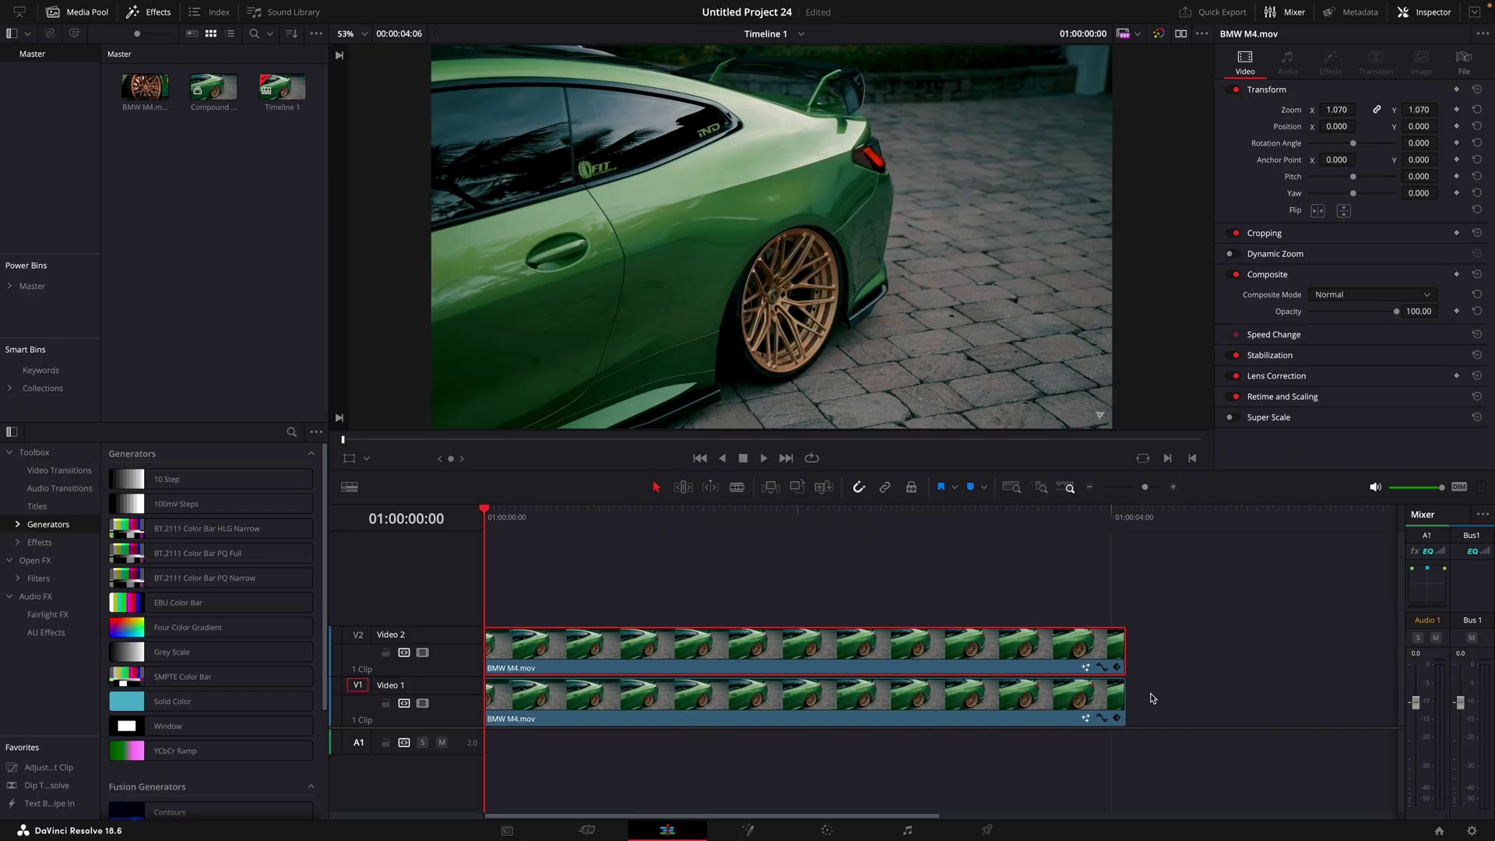
left_click(1074, 700)
right_click(917, 701)
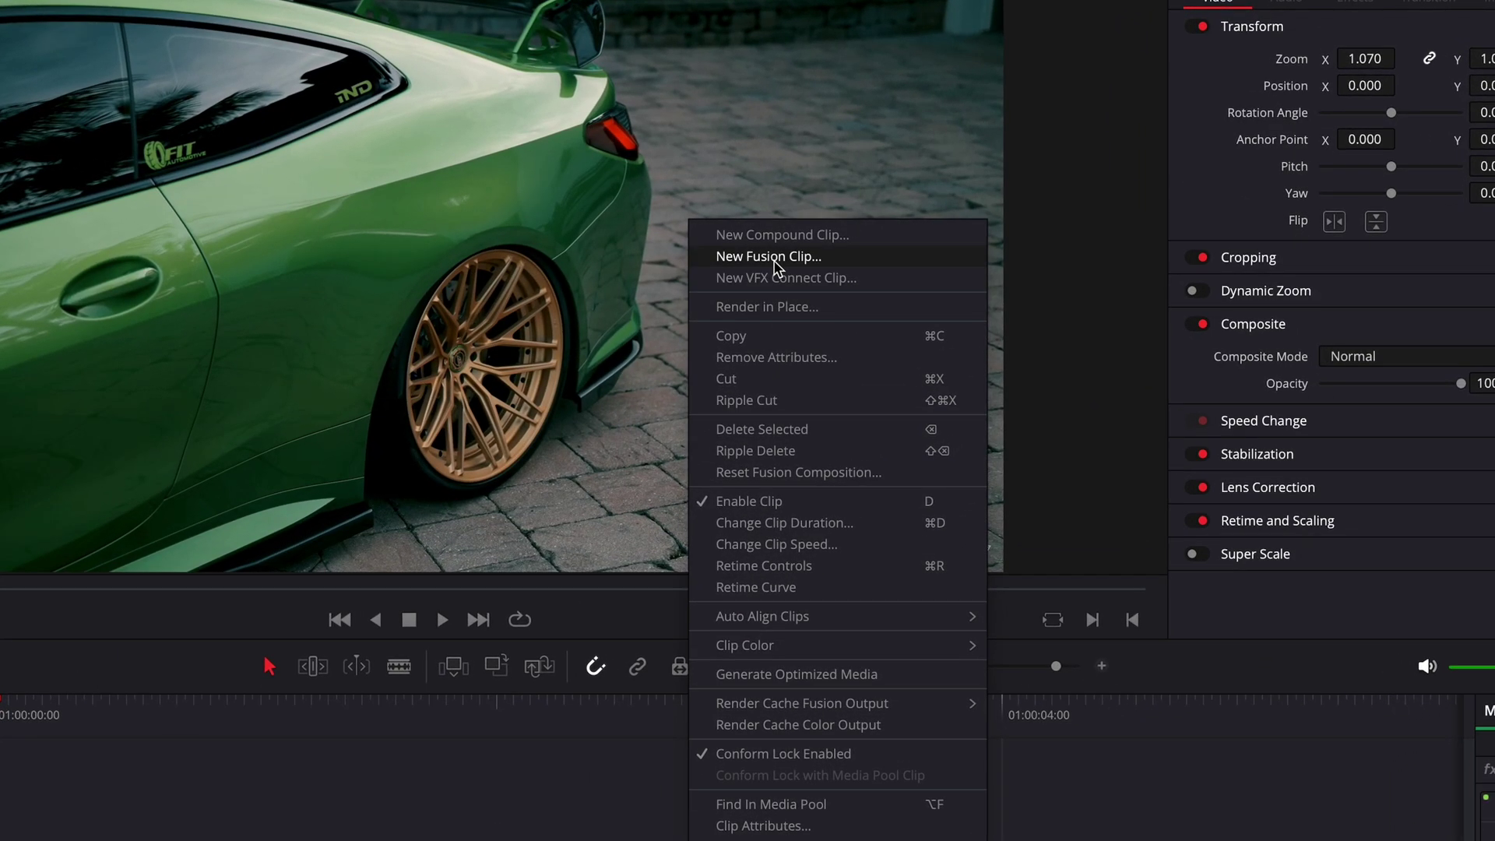
left_click(817, 250)
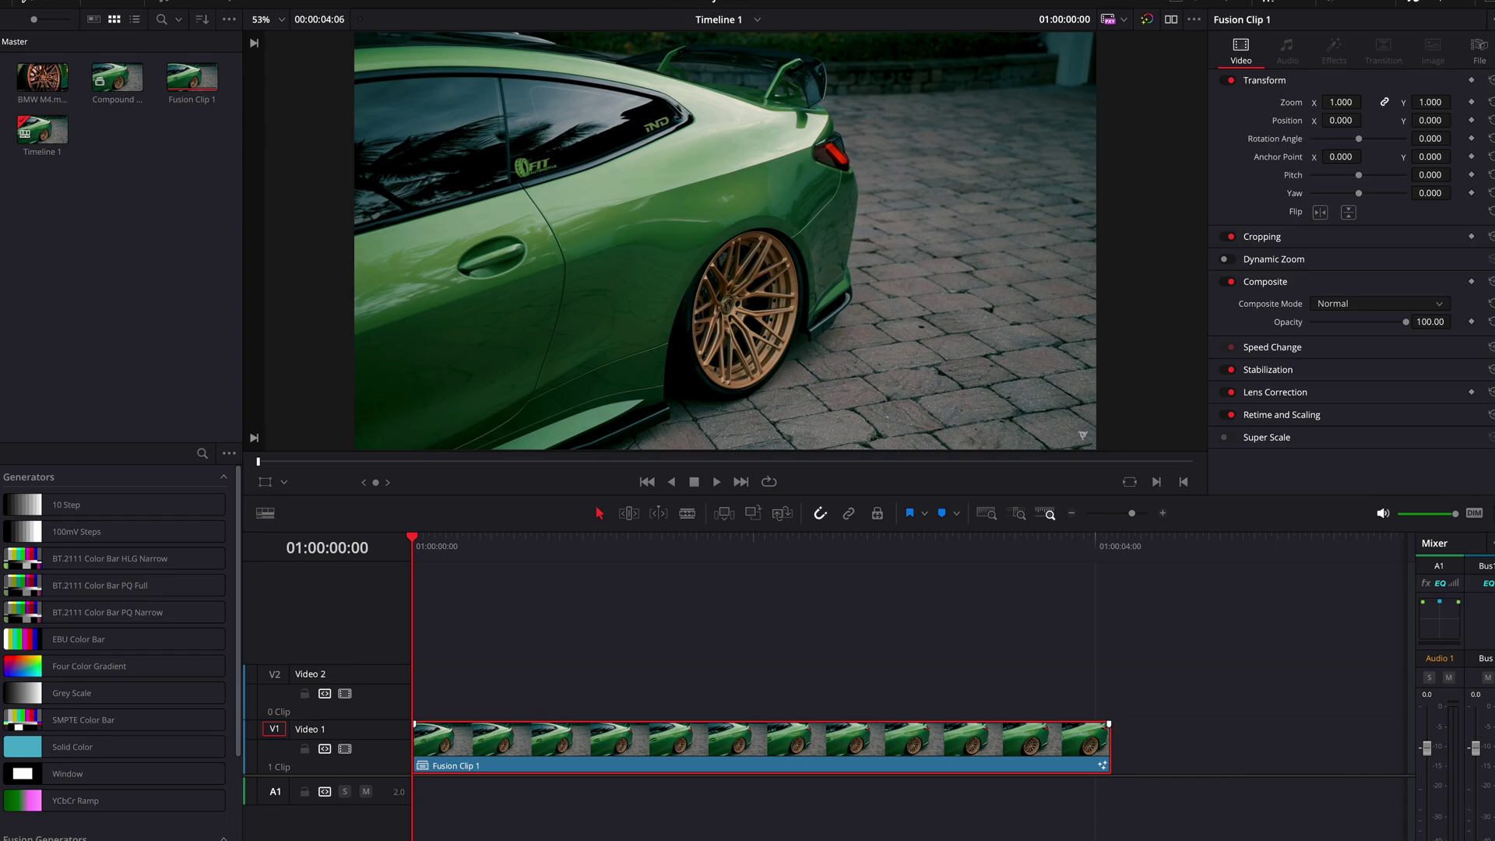
Step: Open the Fusion page, place MediaIn2 above Merge1 and preview it in the second viewer
key("shift+5")
mouse_move(109, 715)
left_mouse_down()
mouse_move(198, 701)
mouse_move(233, 636)
left_mouse_up()
left_click_drag(93, 674, 75, 715)
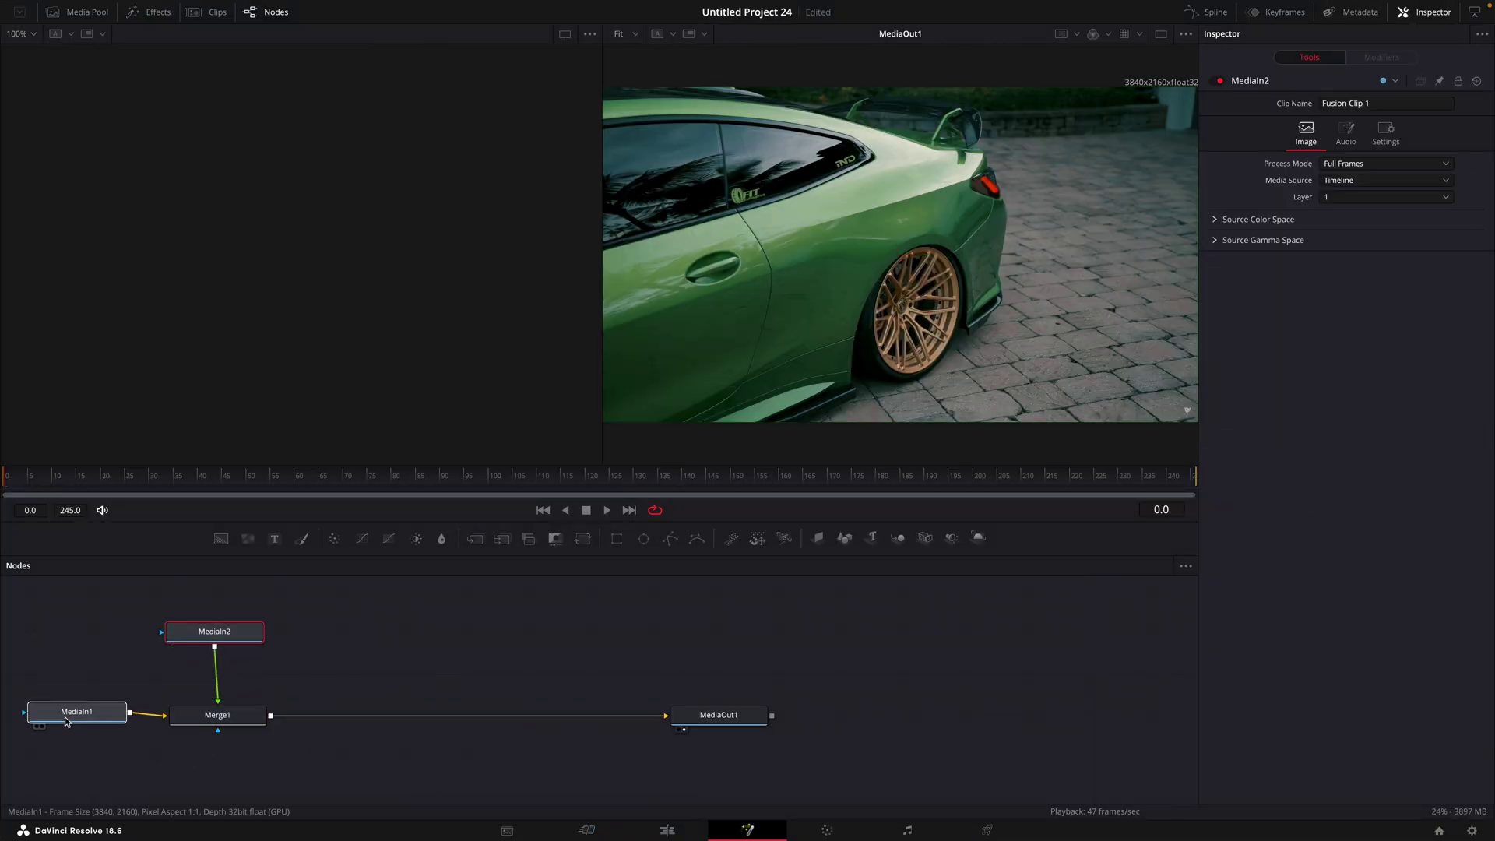
left_click(174, 650)
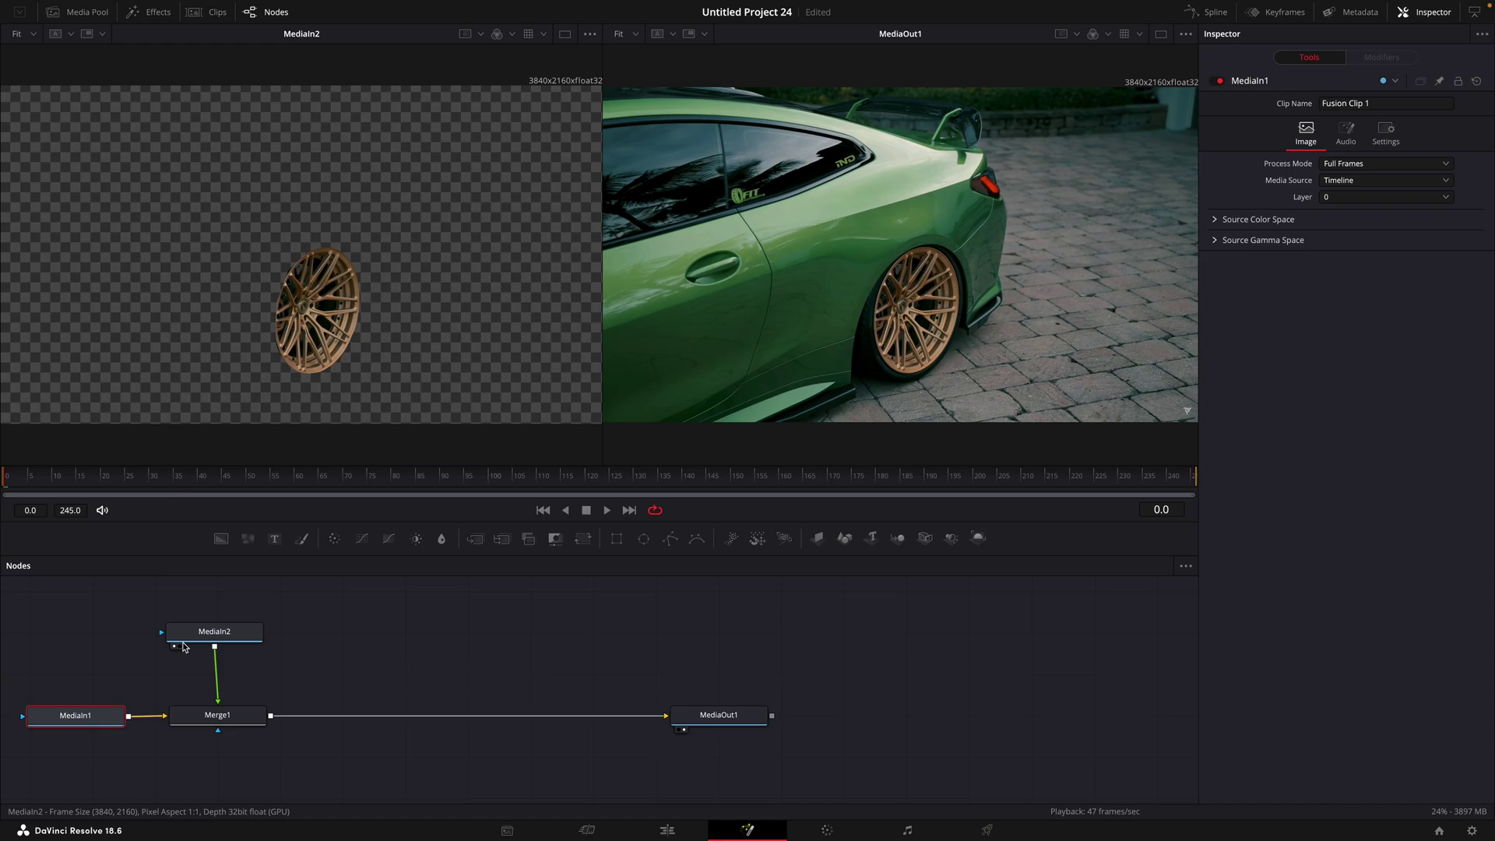
Step: Insert a Transform node after MediaIn2 using the tool search for 'transf'
left_click(204, 632)
key("shift+space")
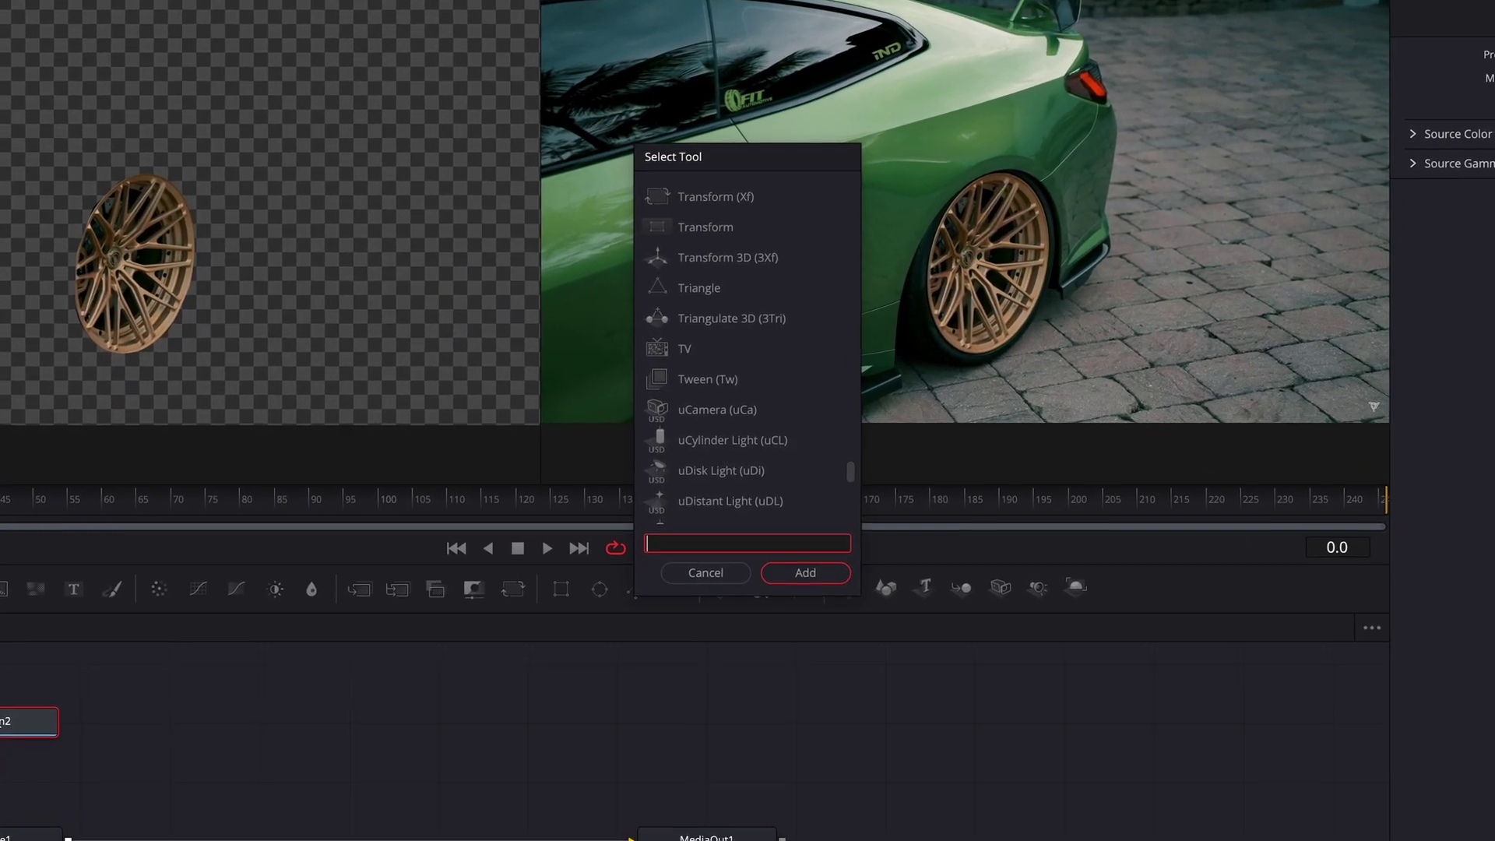
type("tranf")
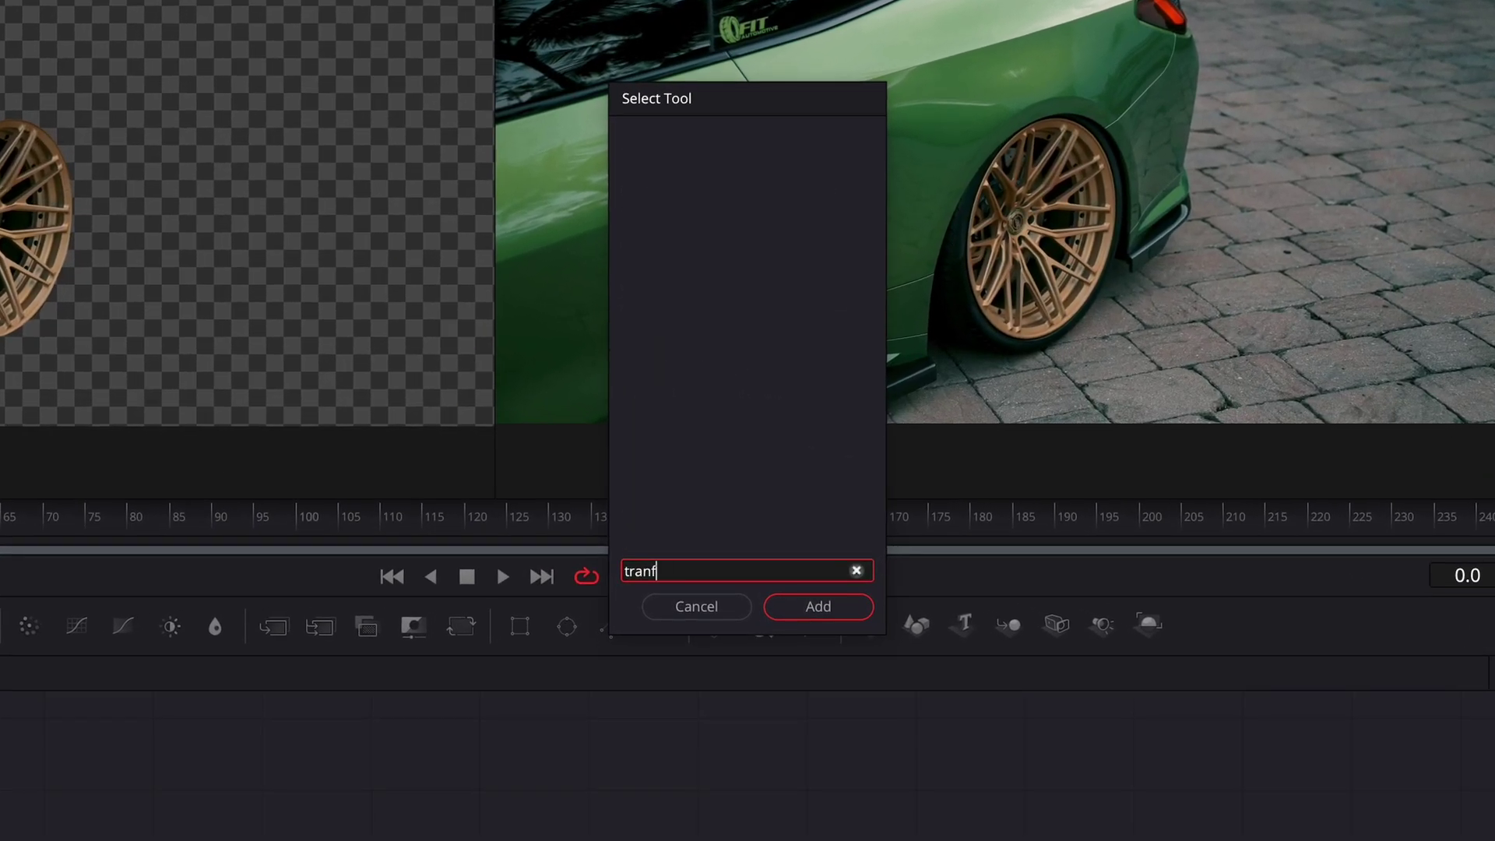
key("BackSpace")
type("sform")
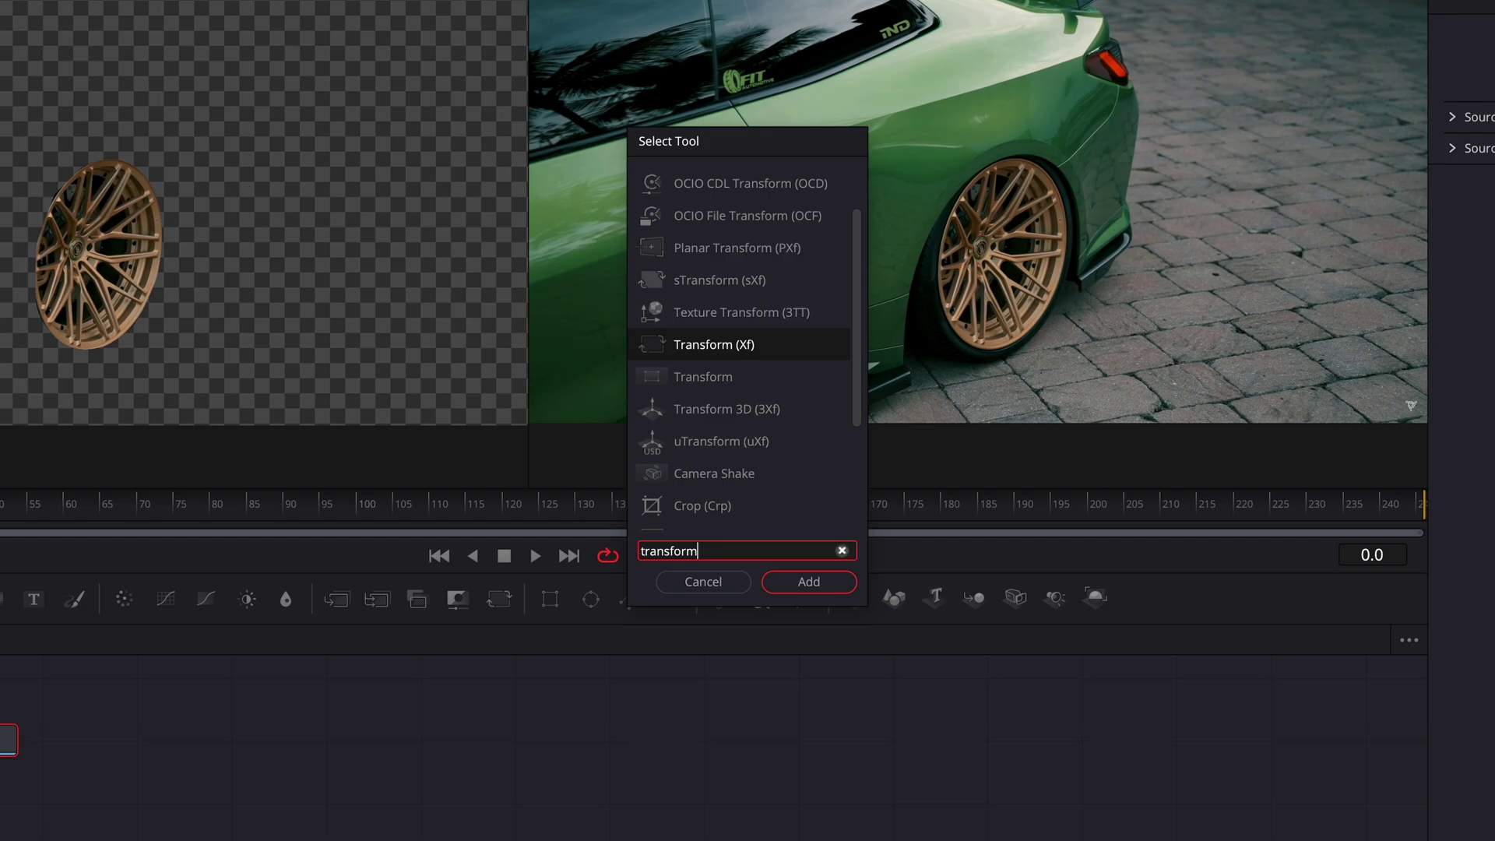
key("Return")
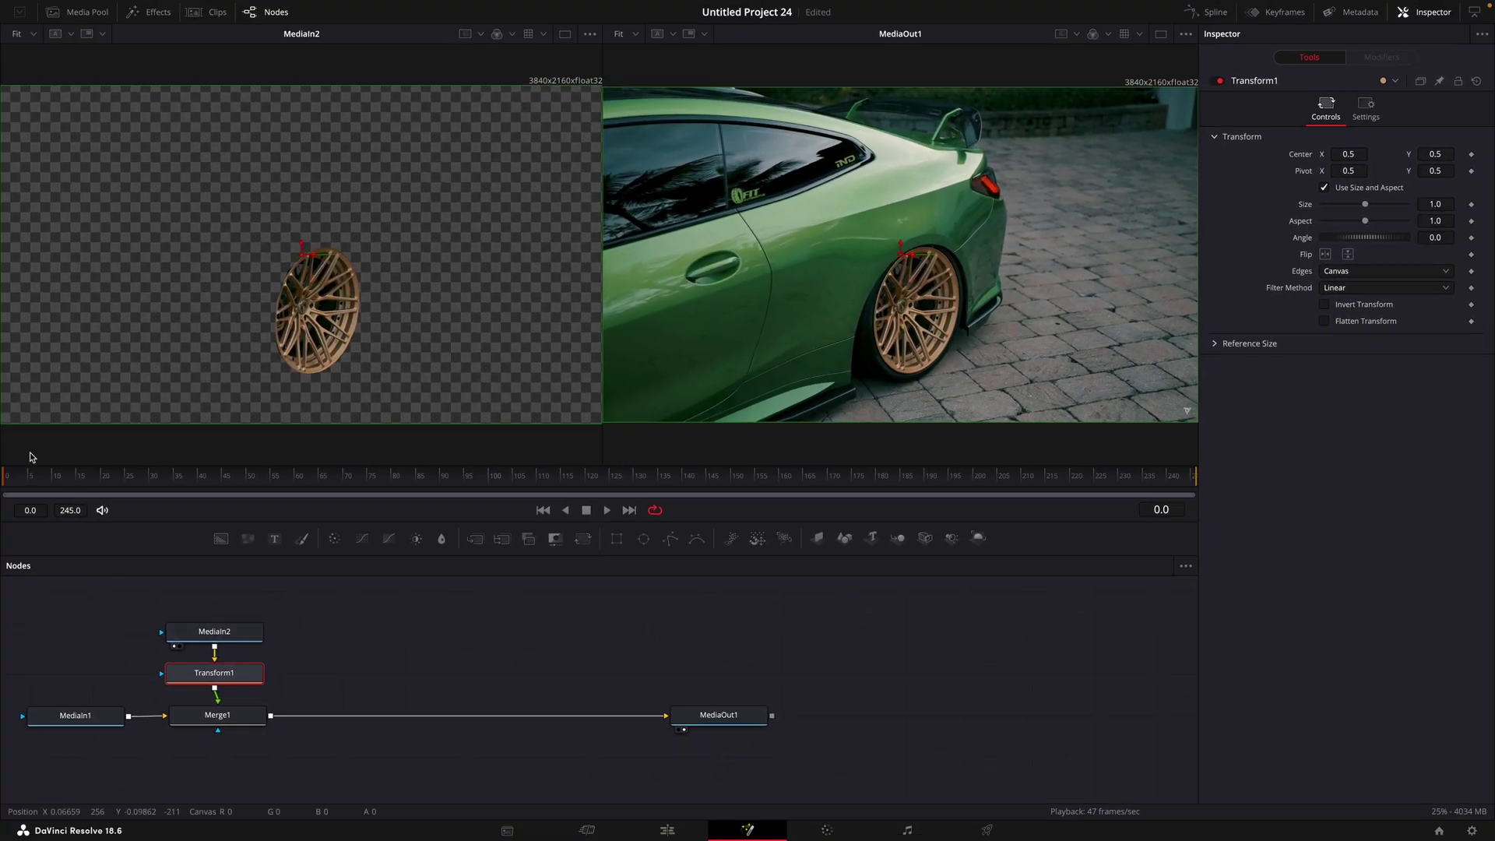
Step: Keyframe the Transform pivot on the wheel hub, checking it mid-clip and near the start
left_click(1471, 172)
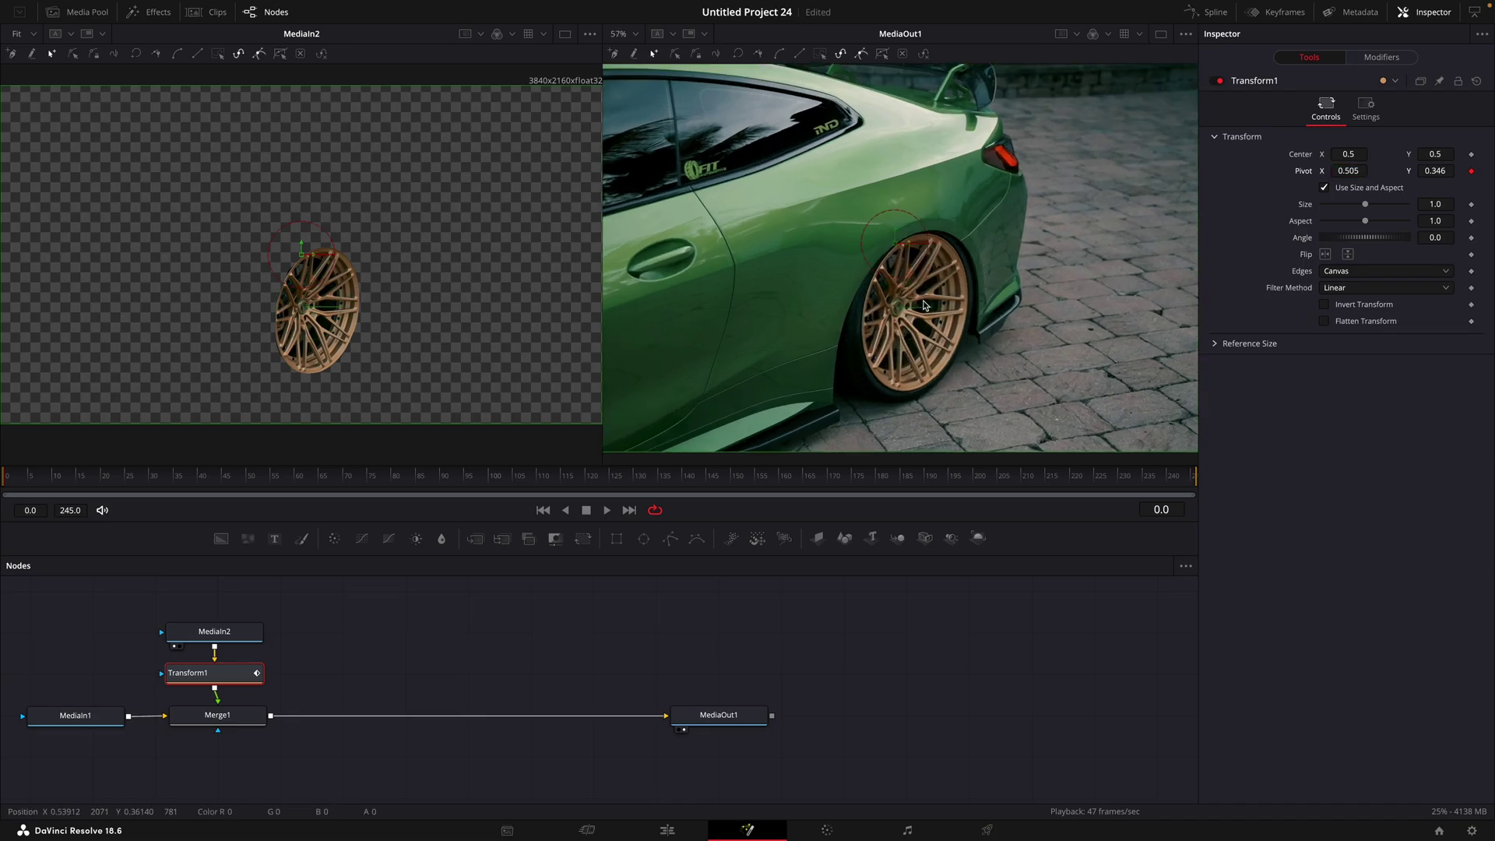
scroll(916, 291, "up", 3)
scroll(919, 296, "up", 3)
scroll(923, 304, "up", 3)
scroll(833, 333, "down", 1)
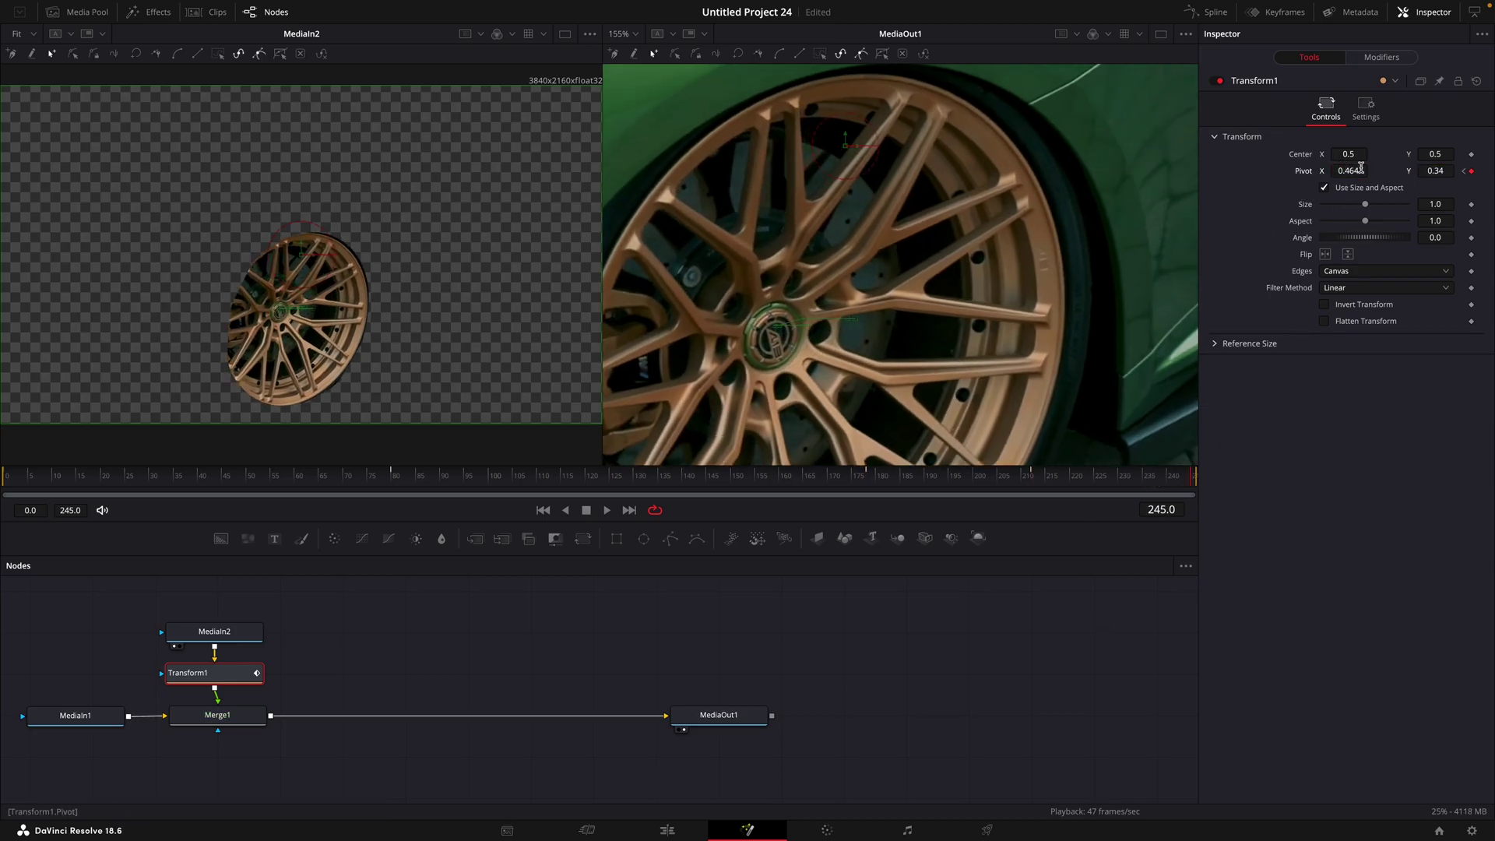
left_click(627, 475)
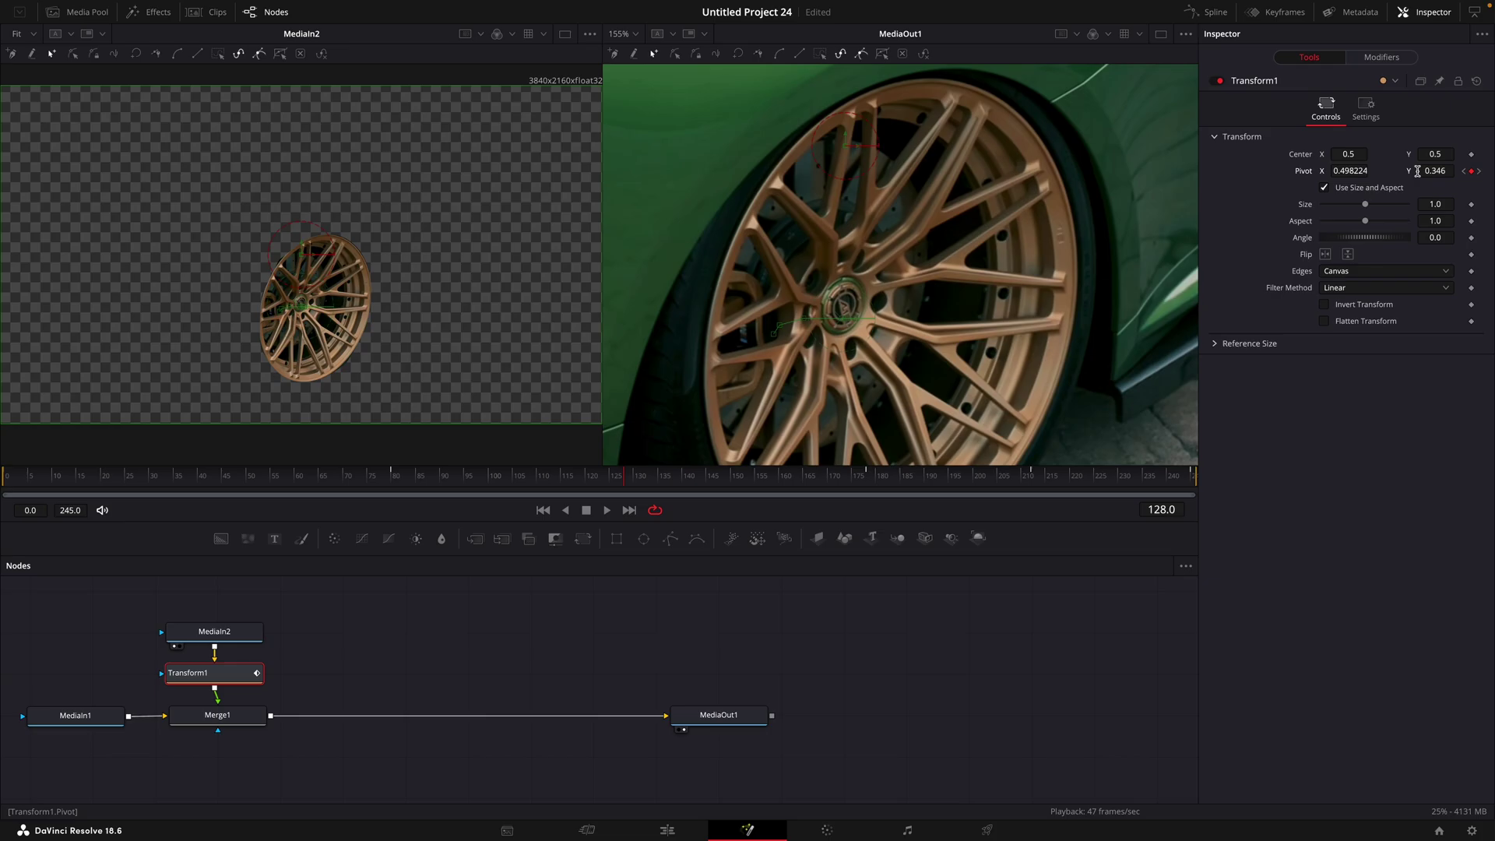
left_click_drag(240, 476, 43, 476)
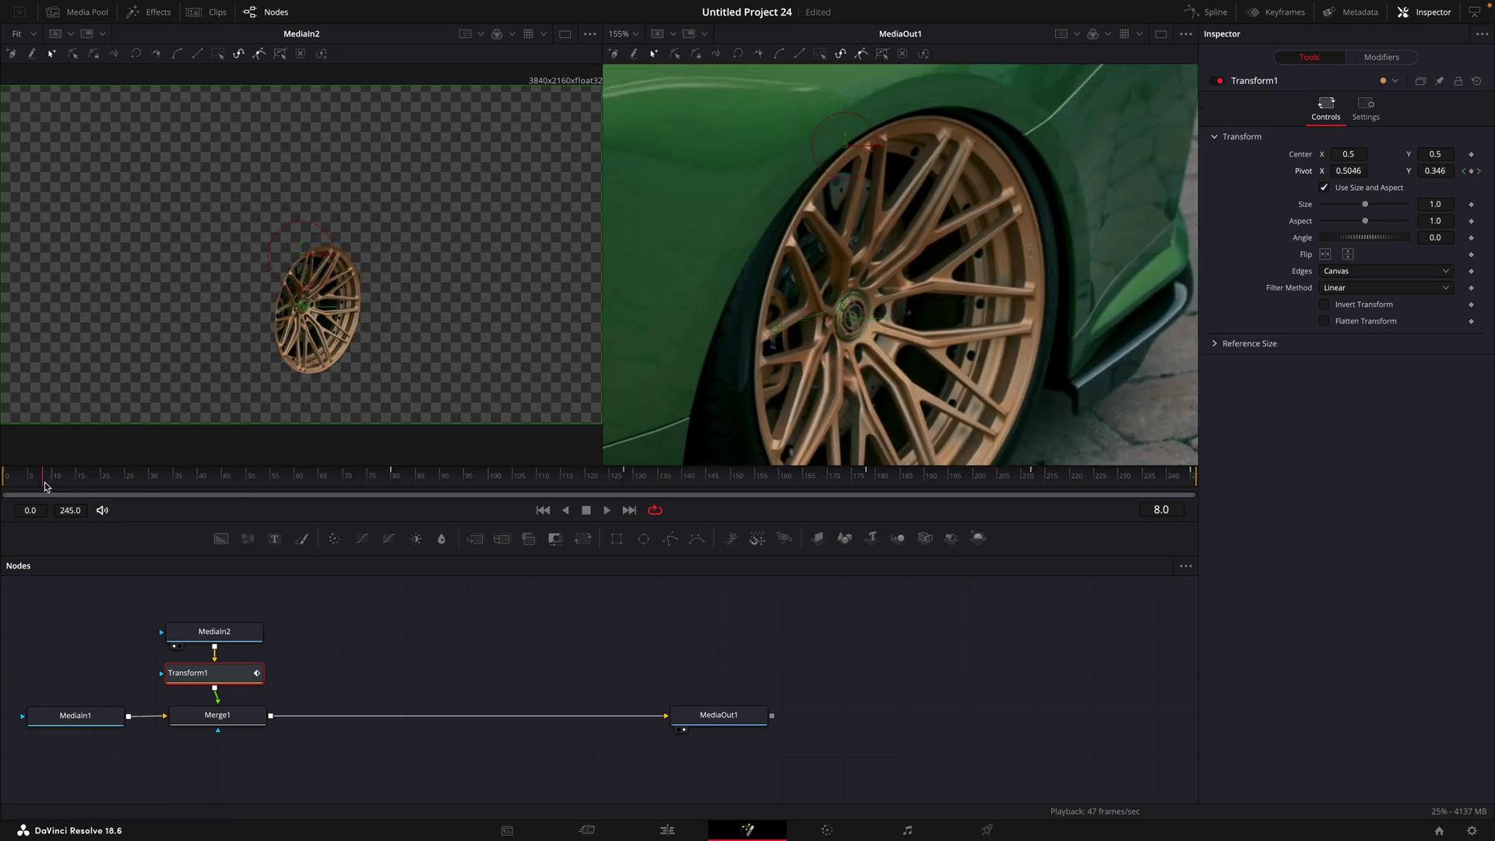
scroll(815, 369, "down", 5)
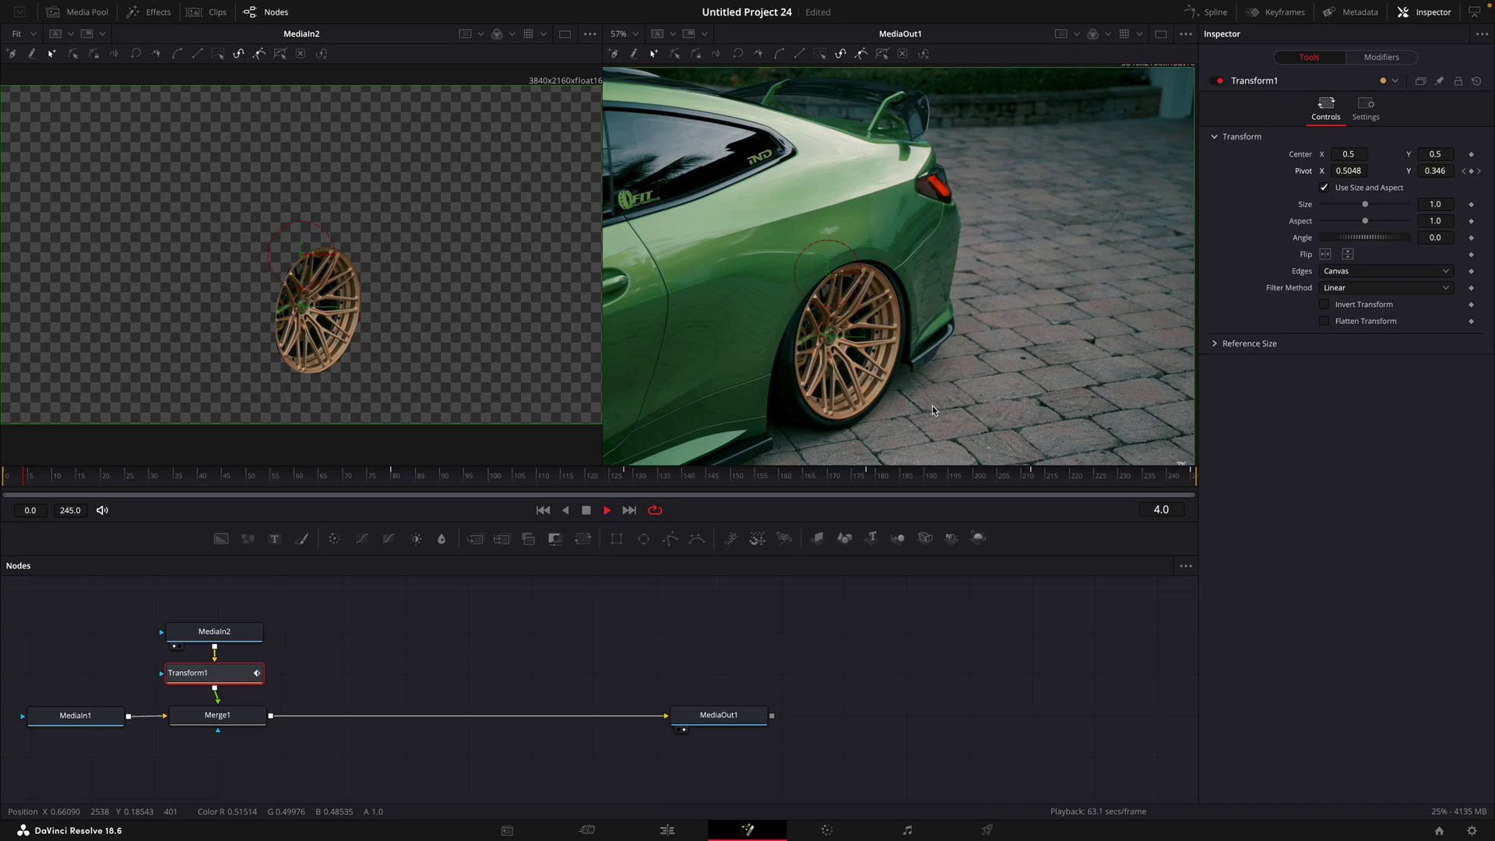
Step: Keyframe Transform1 Size to 0.78 at frame 69 and back to 1.0 at frame 209
left_click_drag(55, 484, 153, 490)
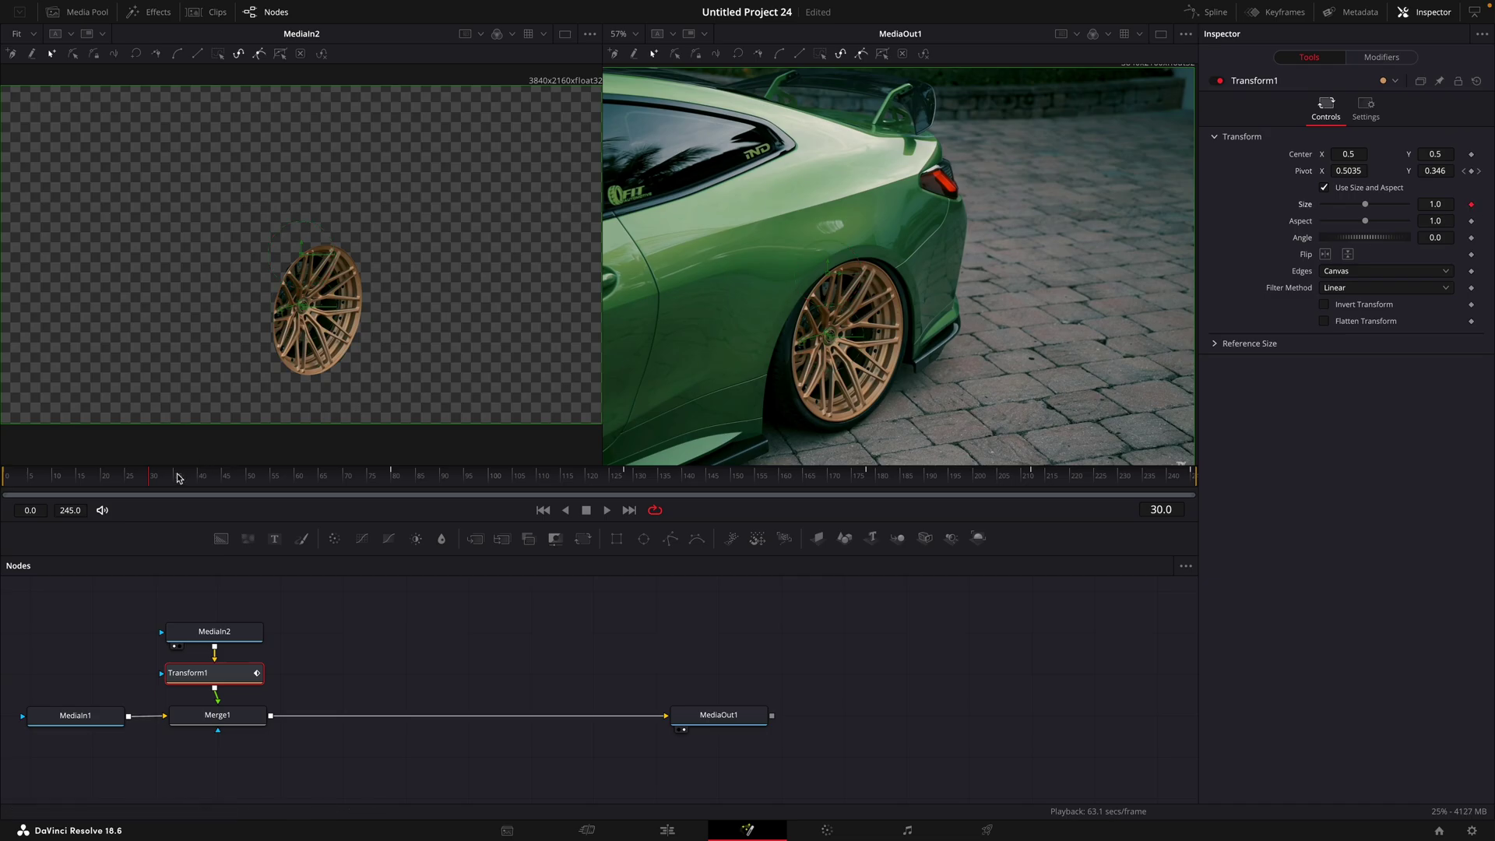
left_click_drag(210, 478, 341, 488)
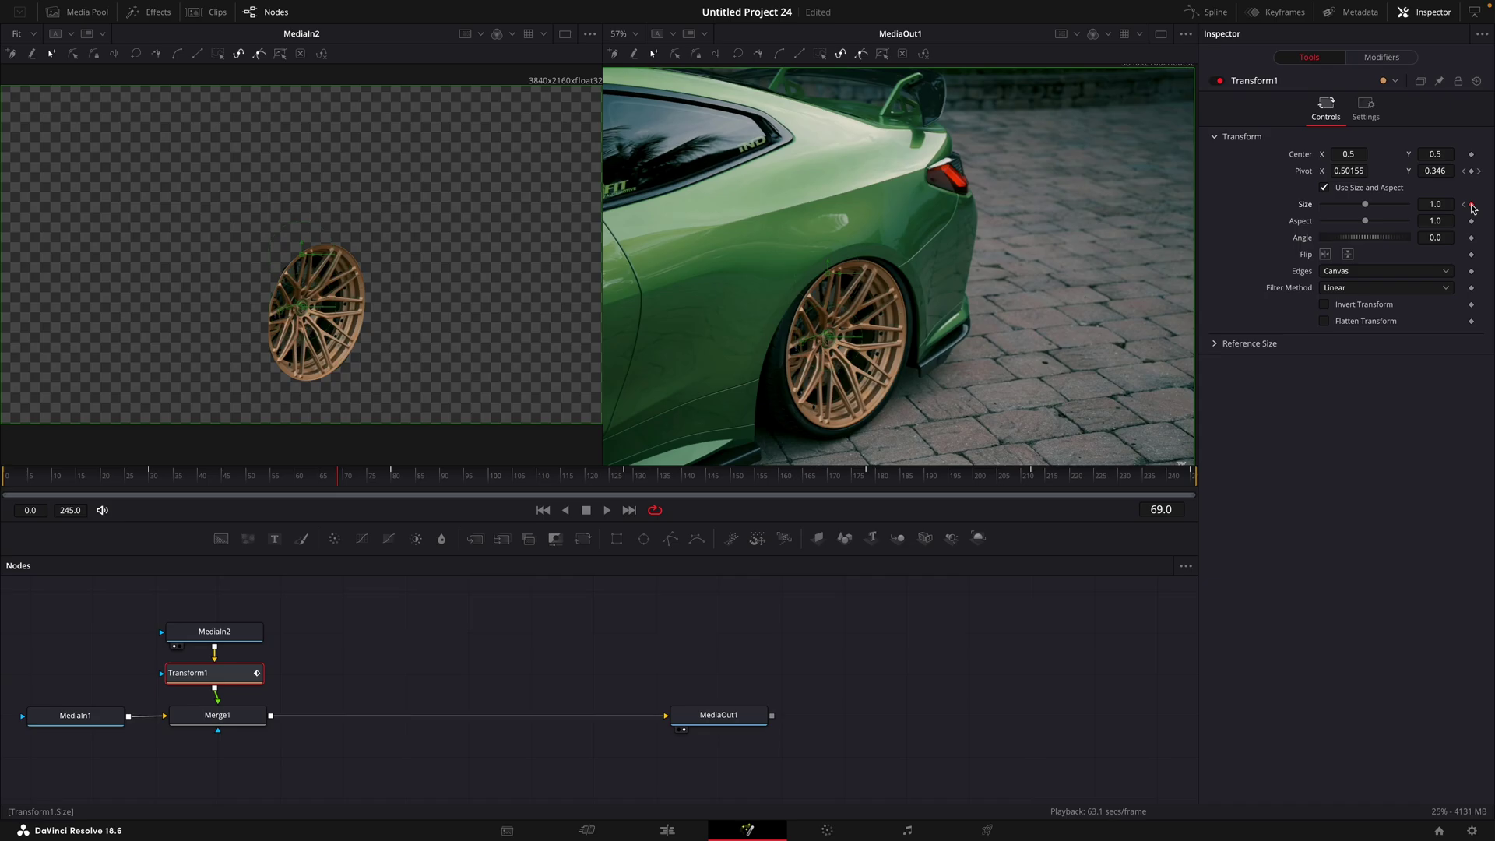
left_click_drag(1367, 207, 1358, 208)
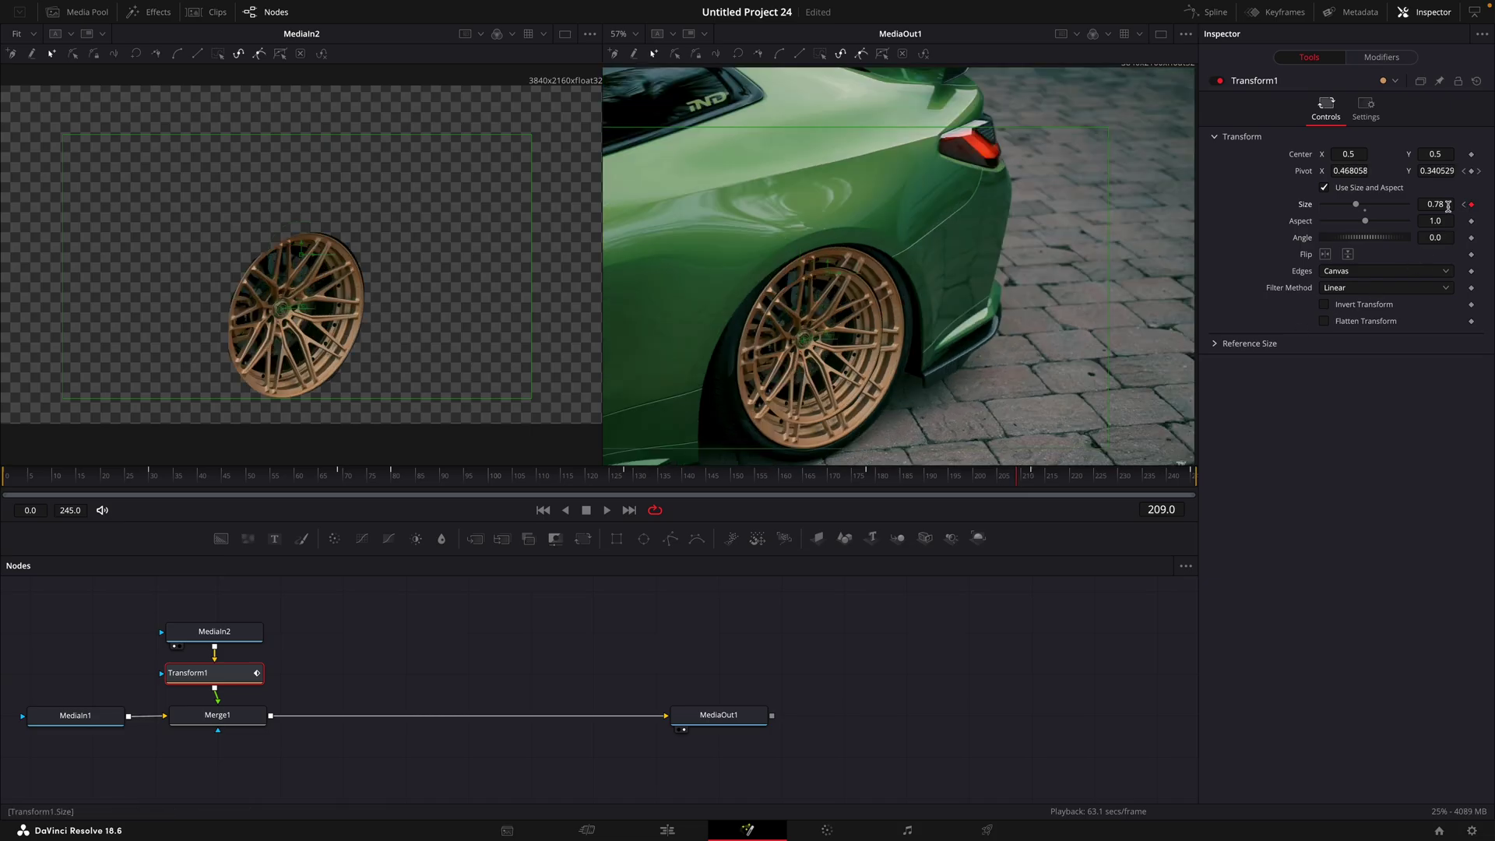
left_click(1364, 207)
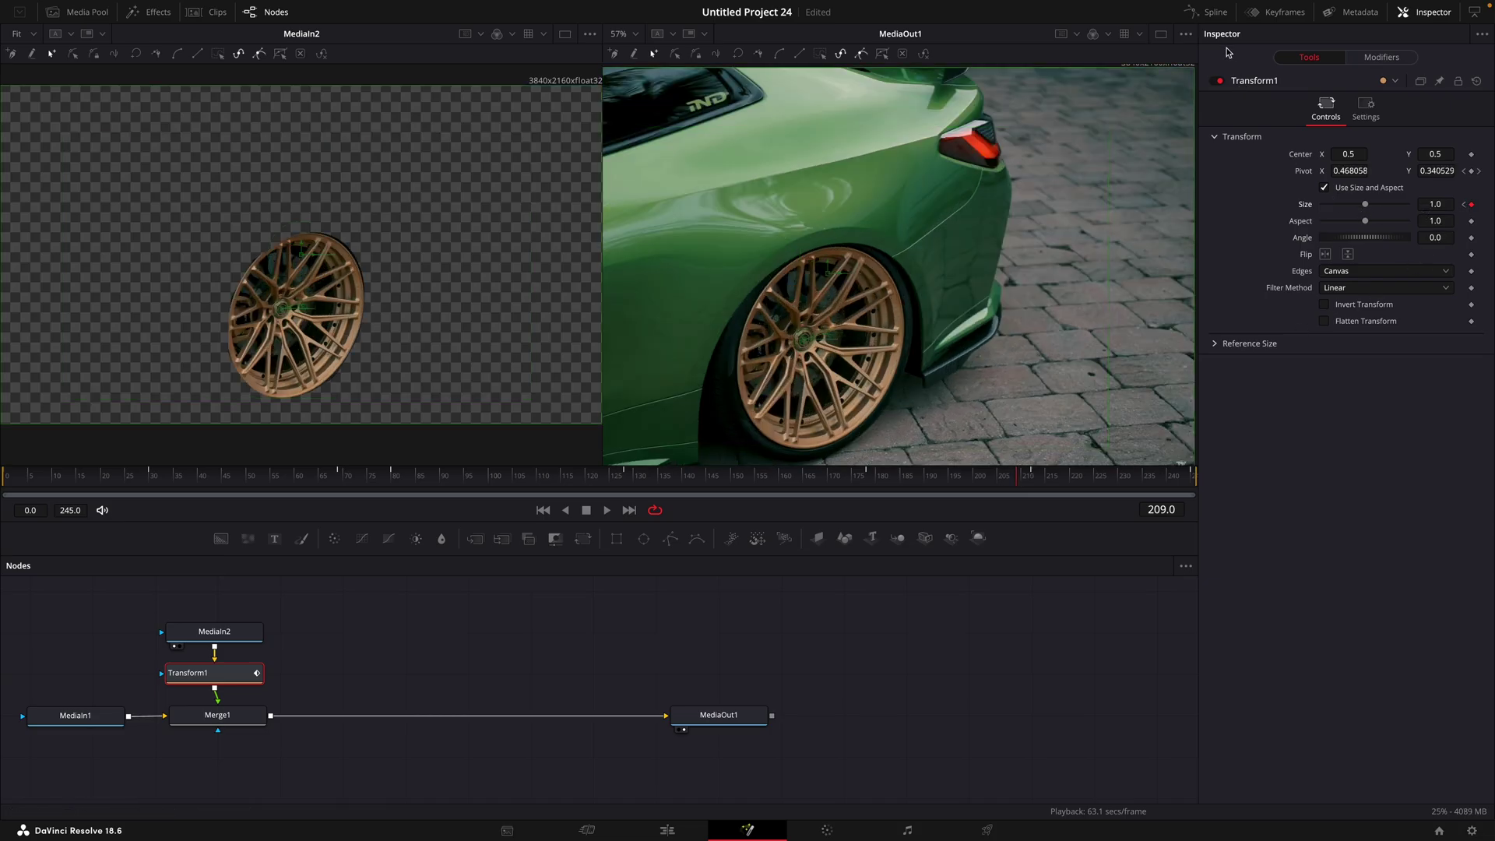
Step: Smooth all Size keyframes in the Spline editor and steepen the rise into the last keyframe
left_click(1211, 14)
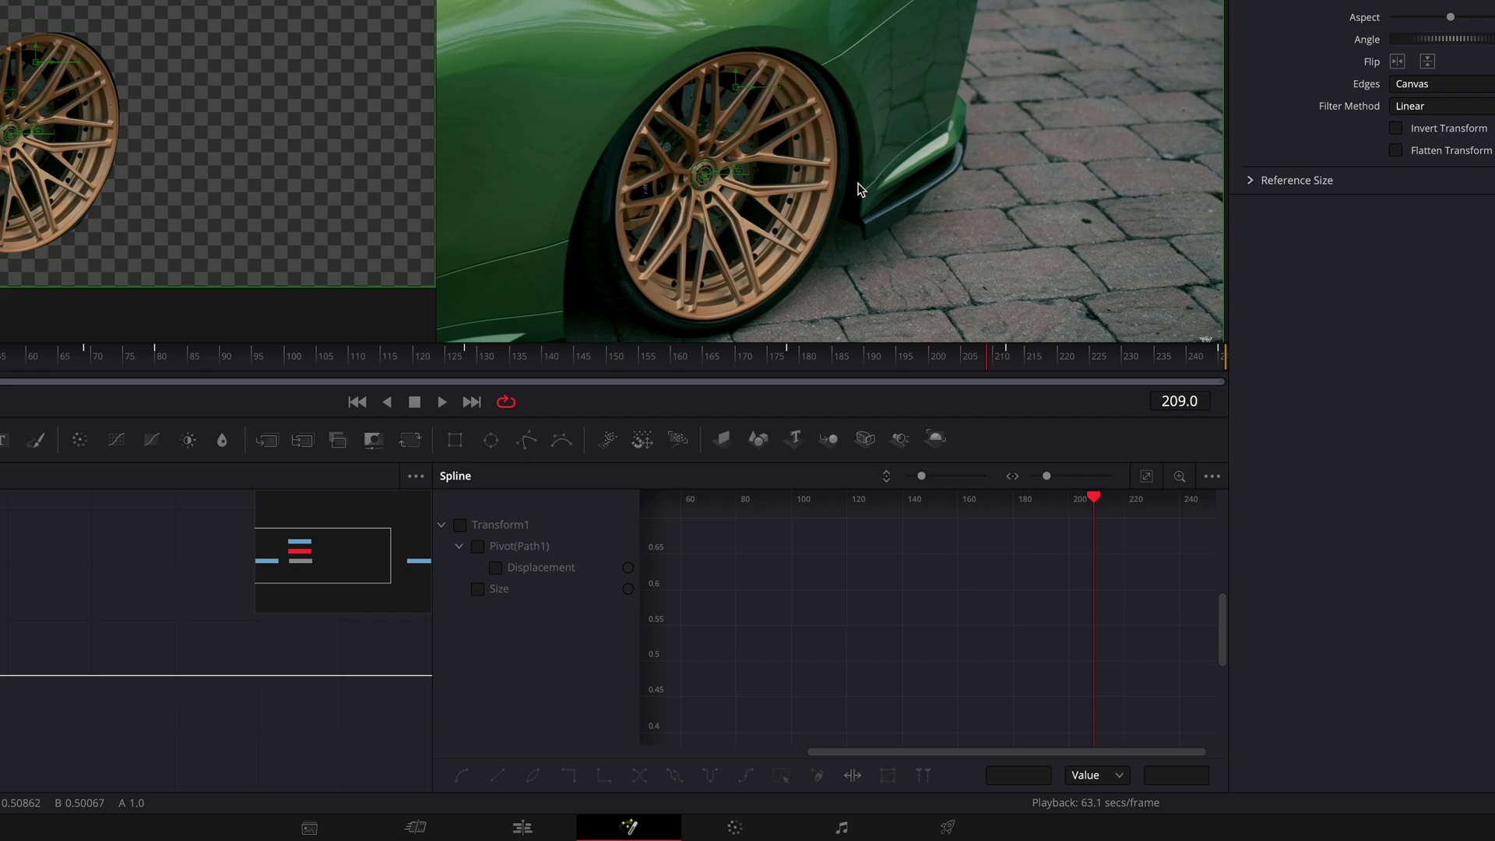
left_click(403, 559)
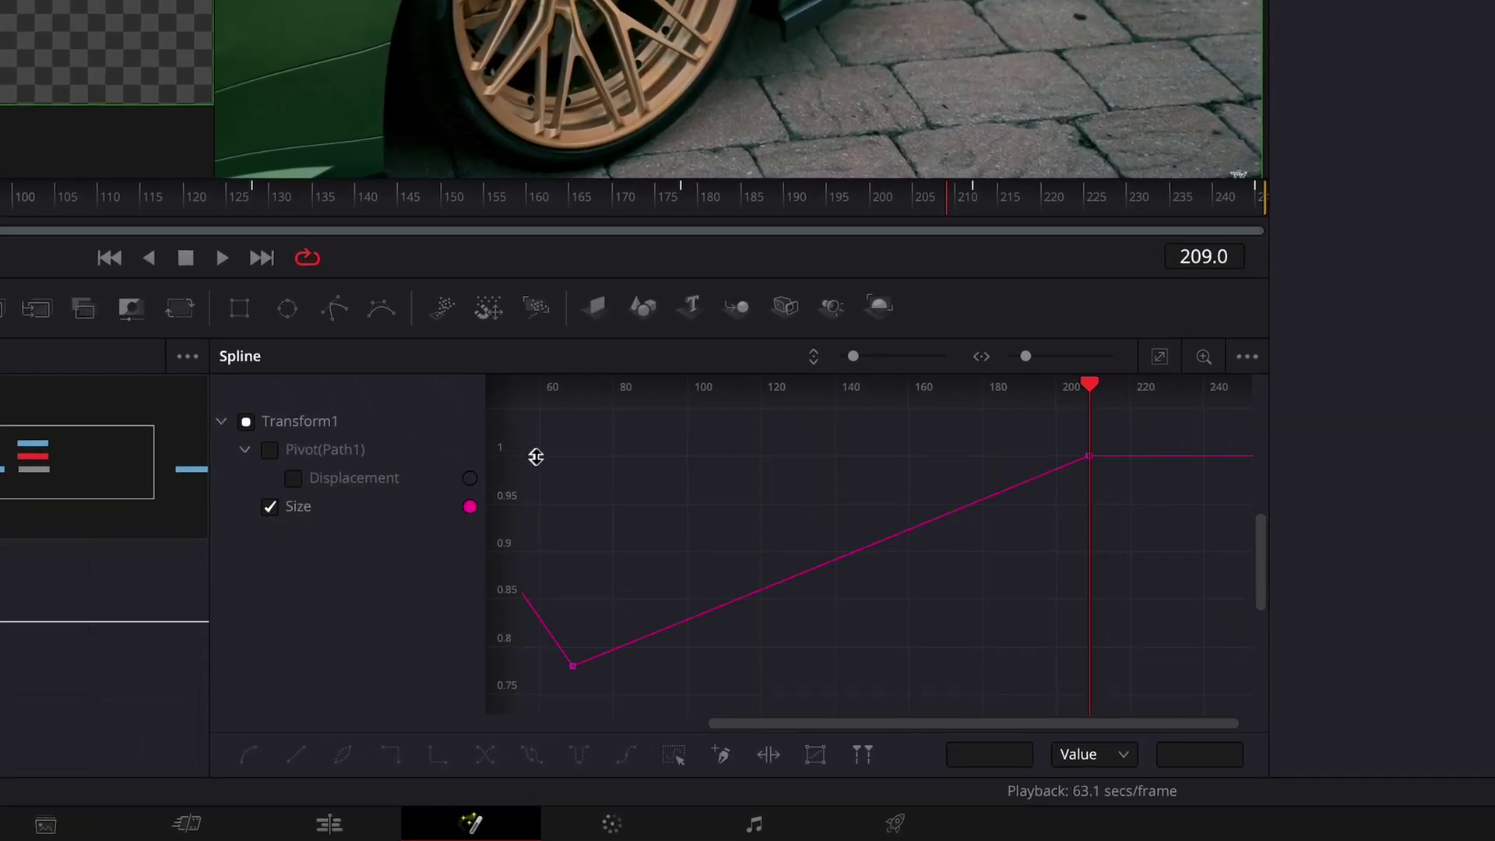
left_click(1158, 354)
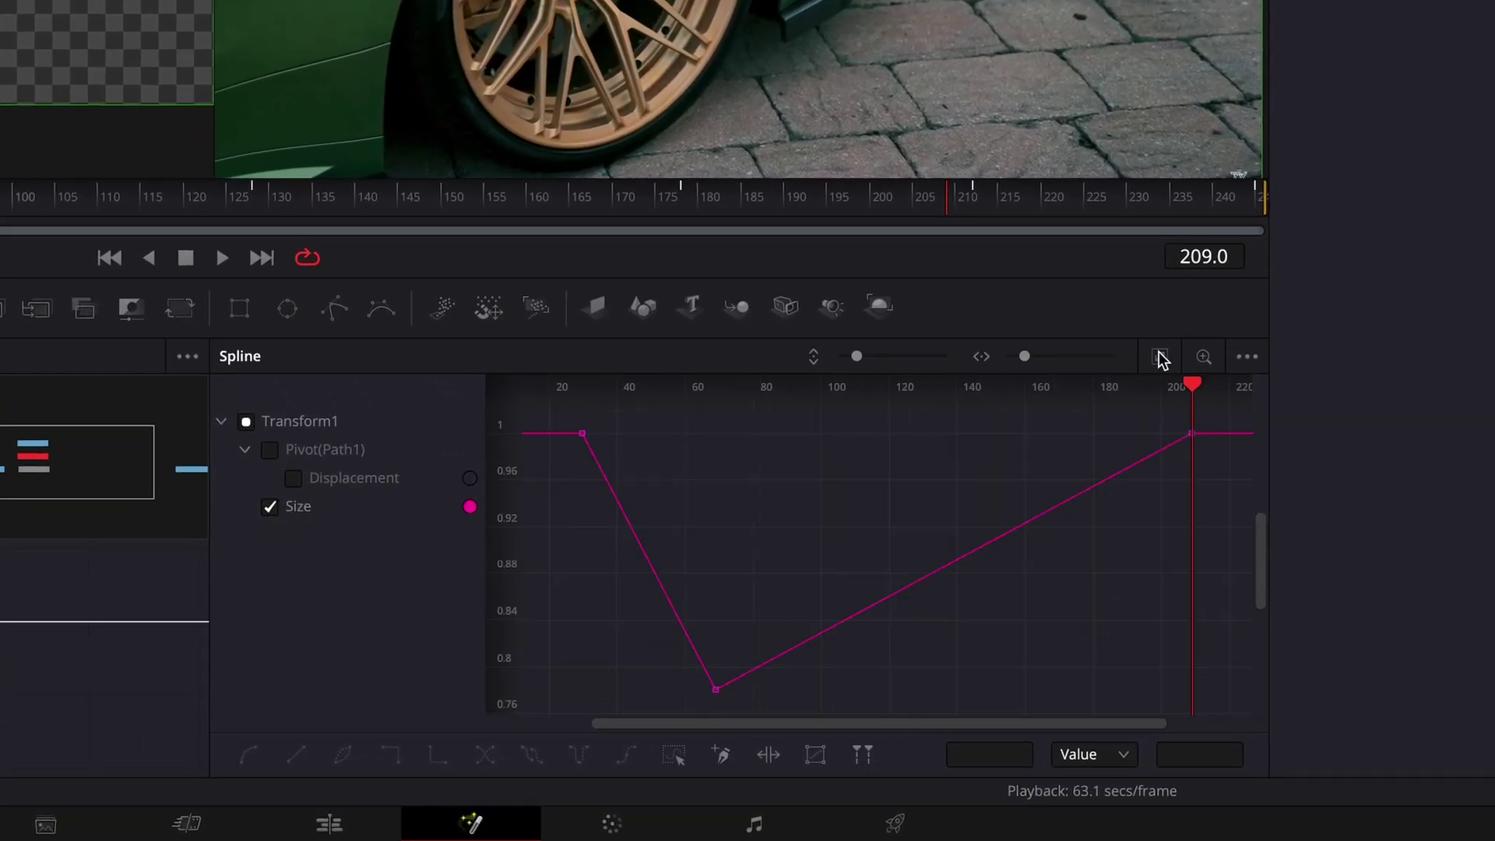
left_click_drag(1210, 417, 544, 711)
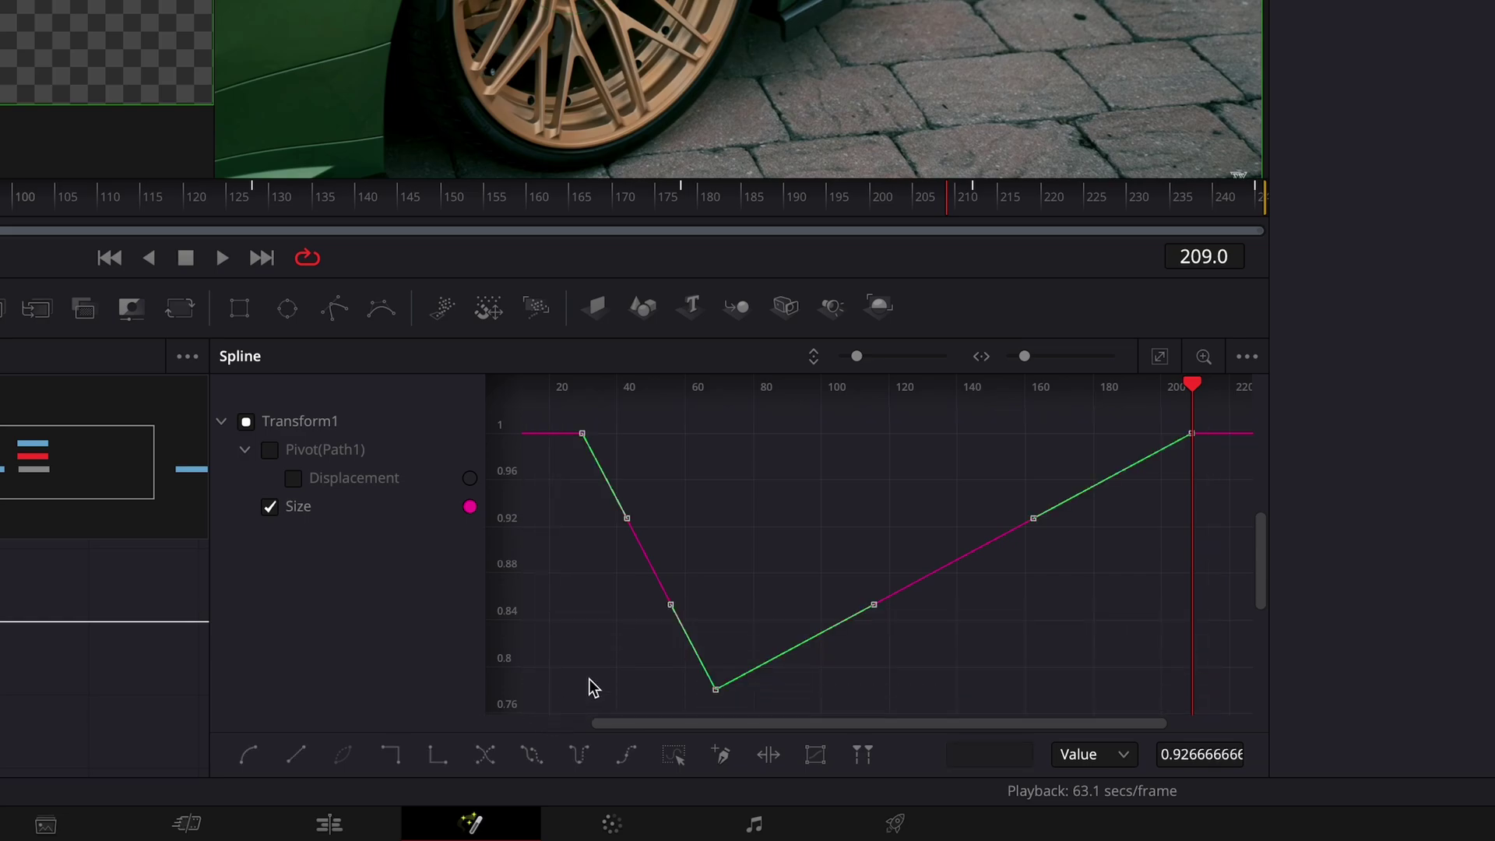
key("s")
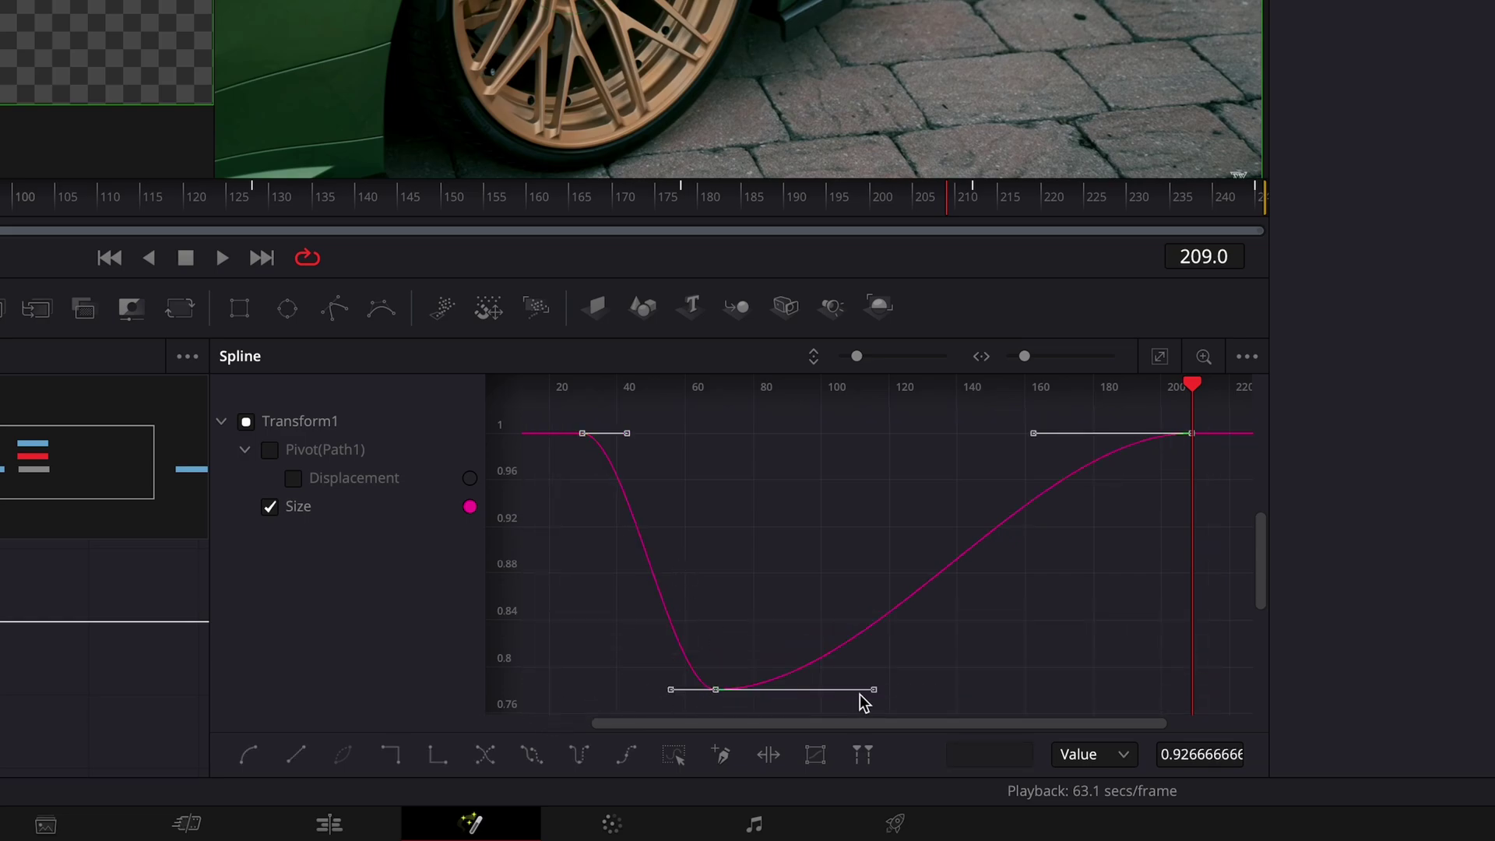
left_click_drag(1026, 430, 1157, 620)
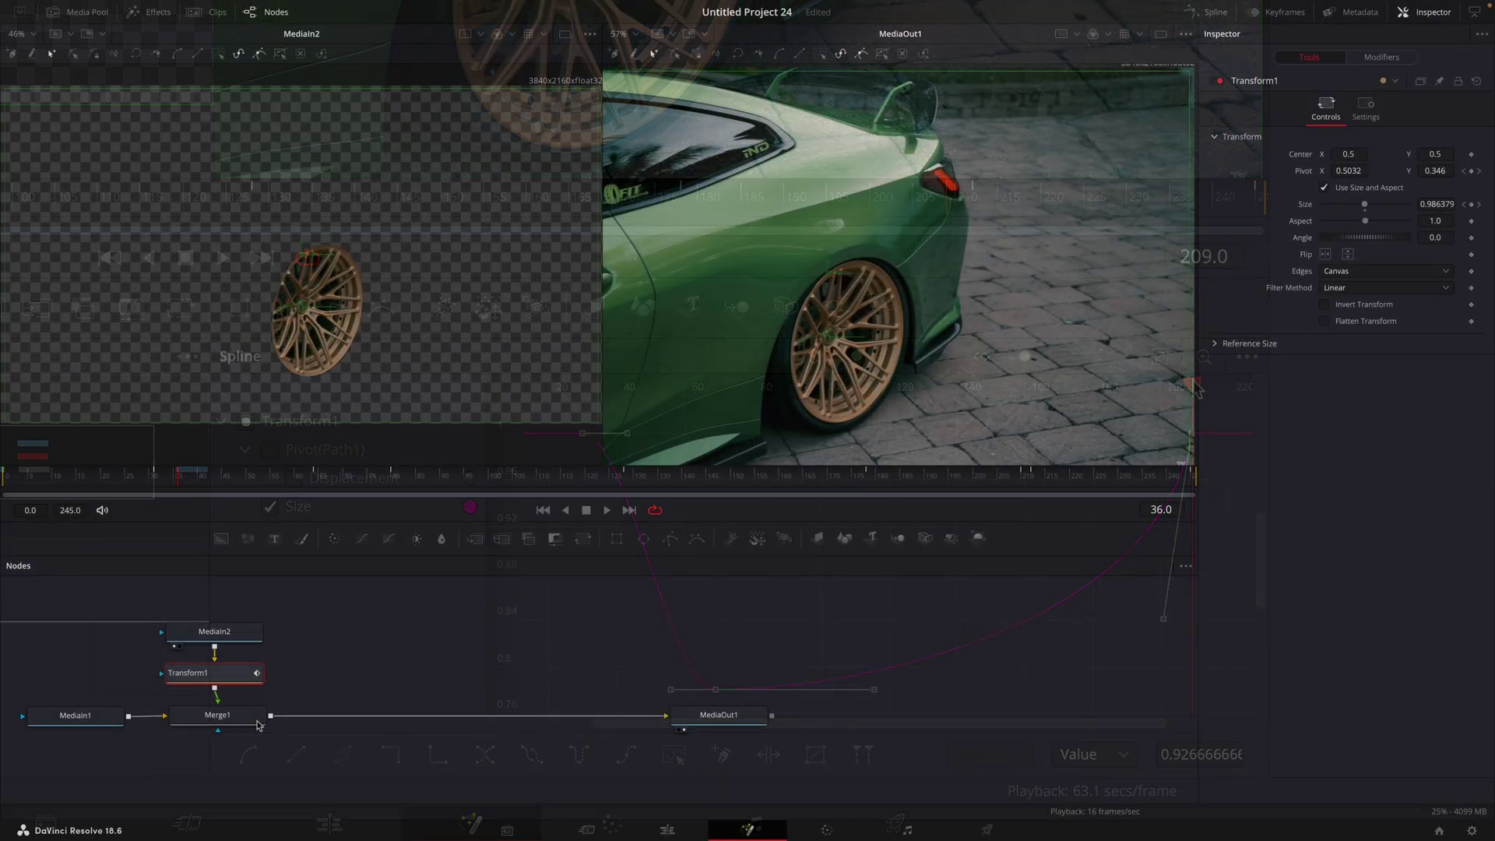
Step: Copy the rim node group into the output chain and set its Size to 0.55 at frame 64
left_click_drag(261, 752, 187, 596)
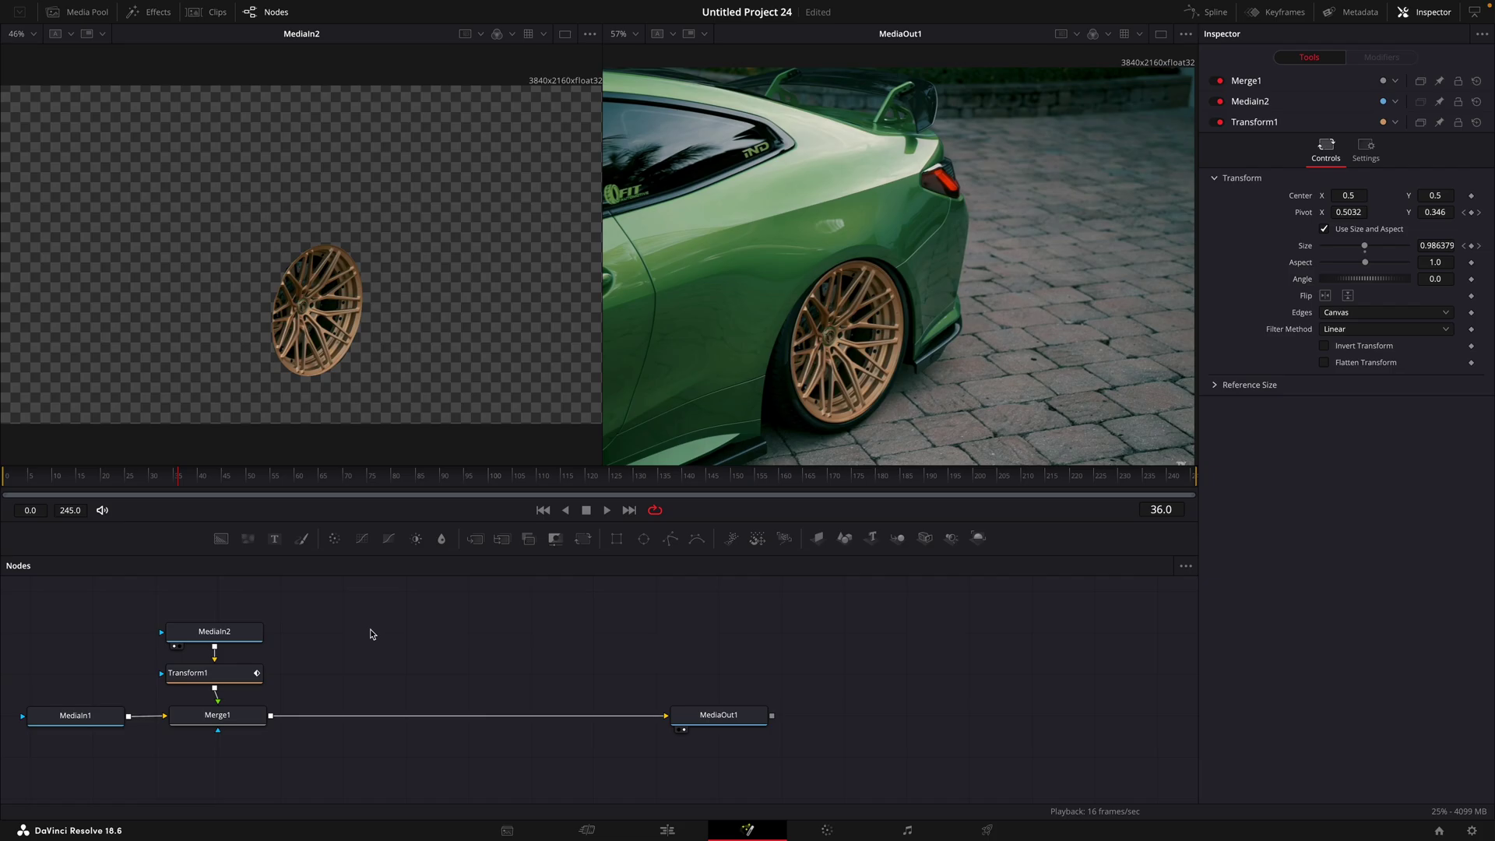
key("ctrl+c")
key("ctrl+v")
left_click_drag(396, 674, 418, 717)
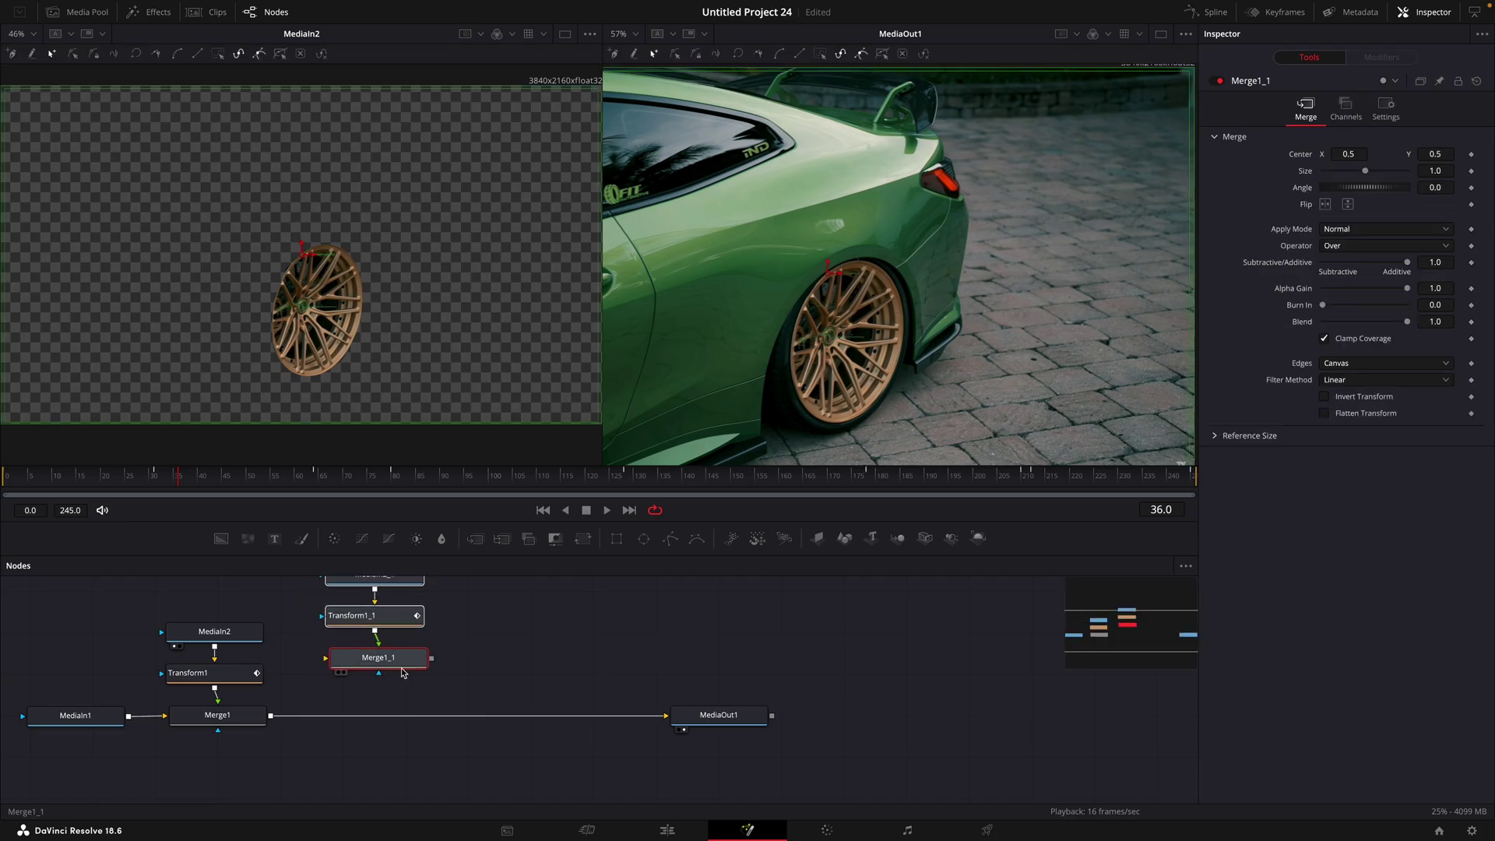
left_click(393, 667)
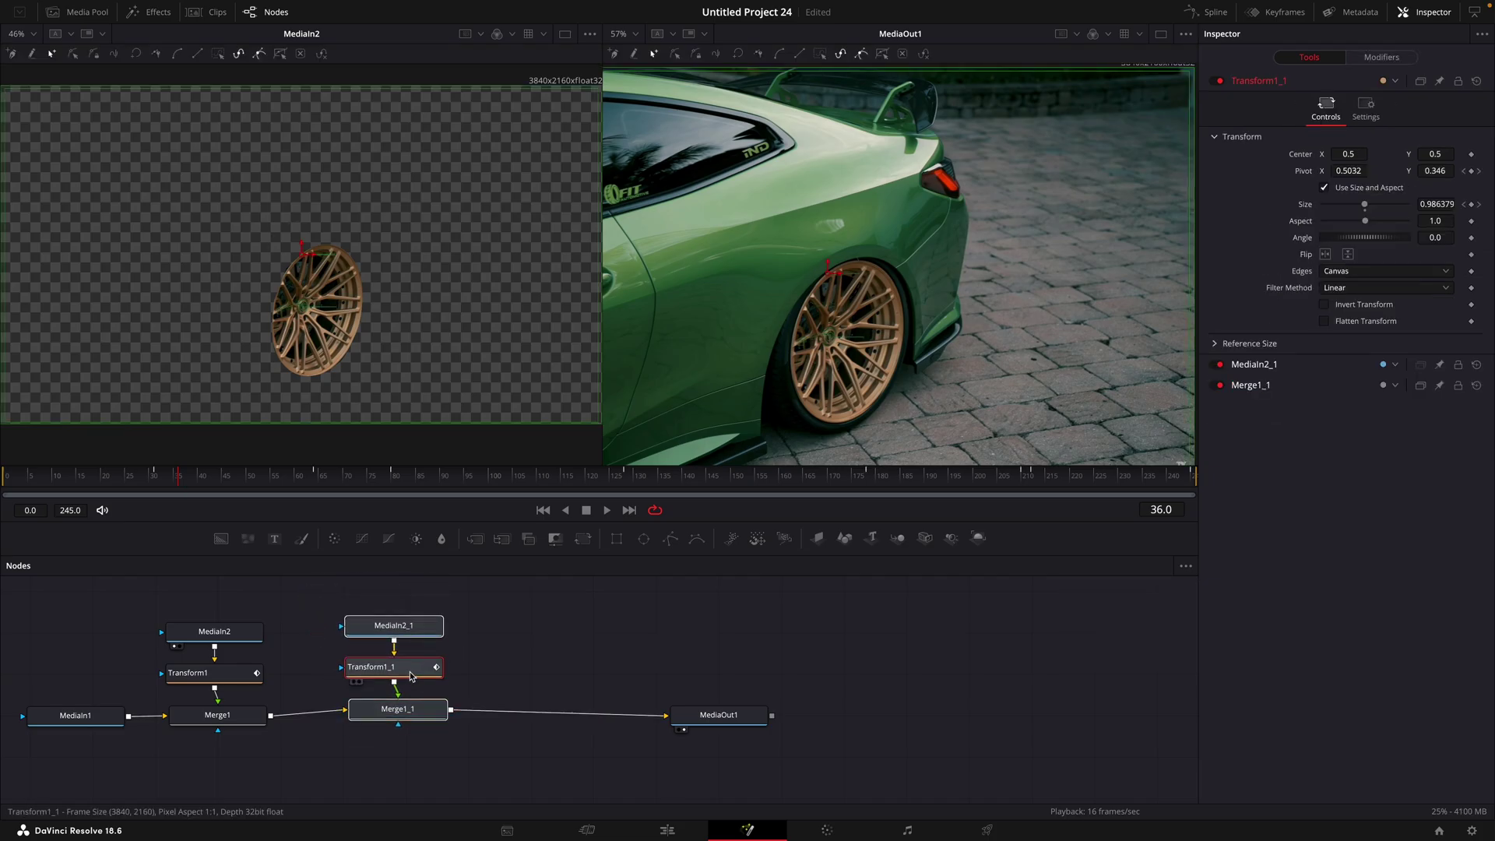
left_click_drag(315, 480, 316, 479)
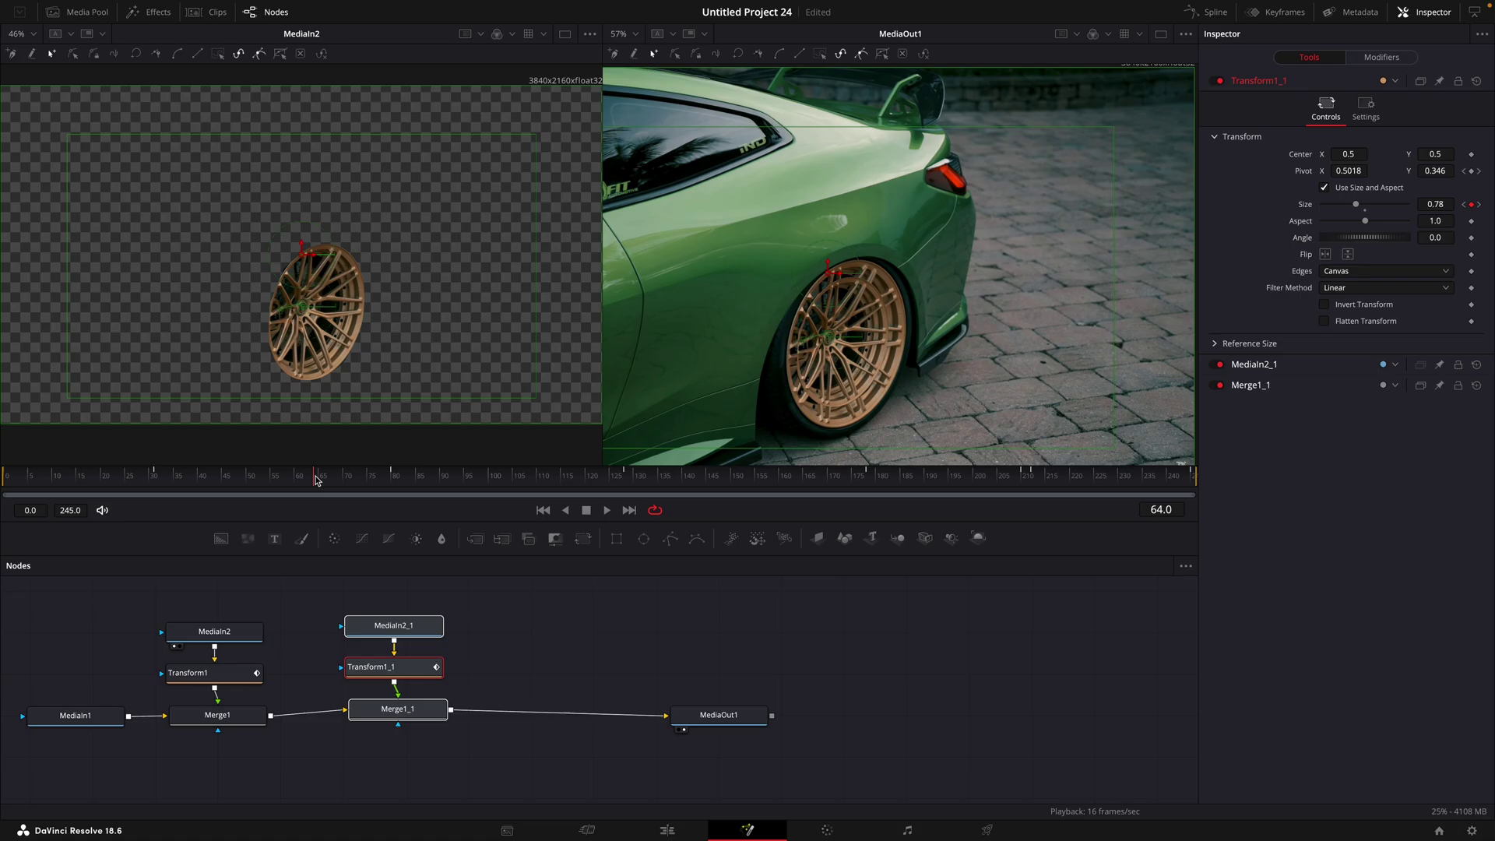
left_click_drag(1355, 205, 1345, 212)
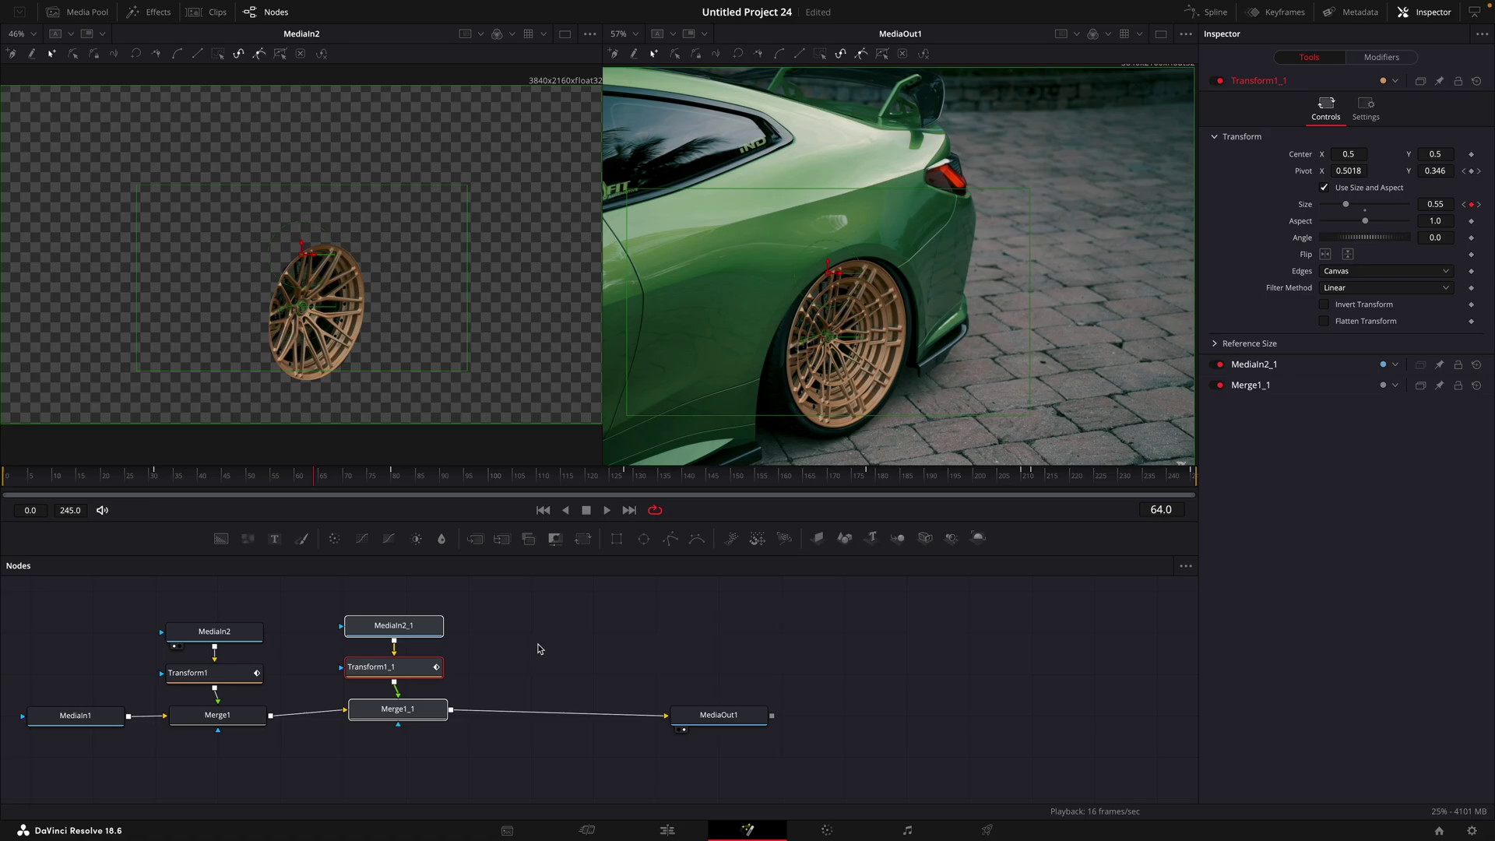
Step: Insert another rim node group copy into the chain with Size 0.42
key("ctrl+v")
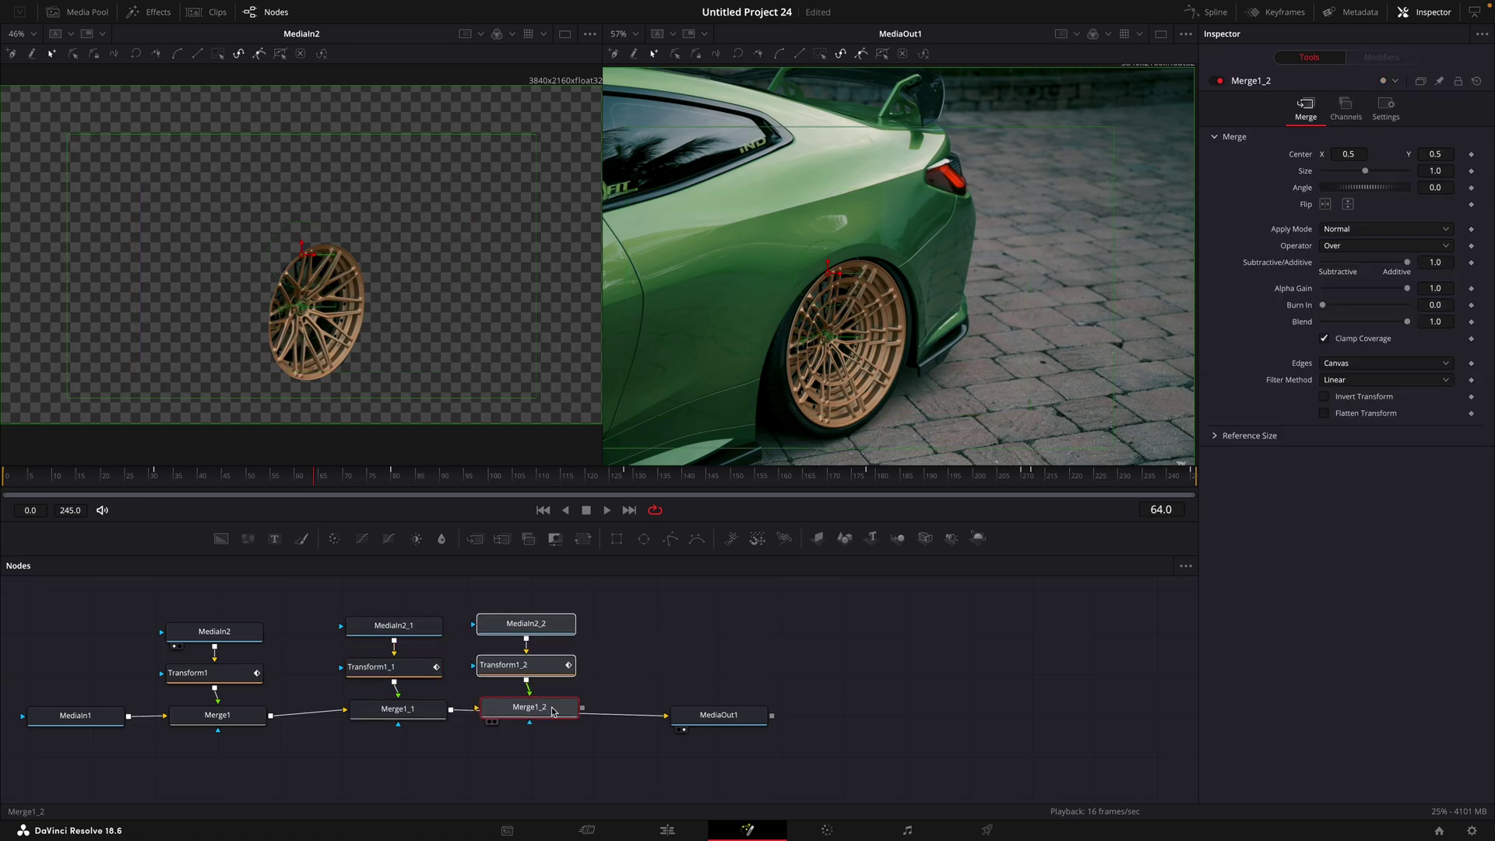
left_click_drag(545, 710, 564, 716)
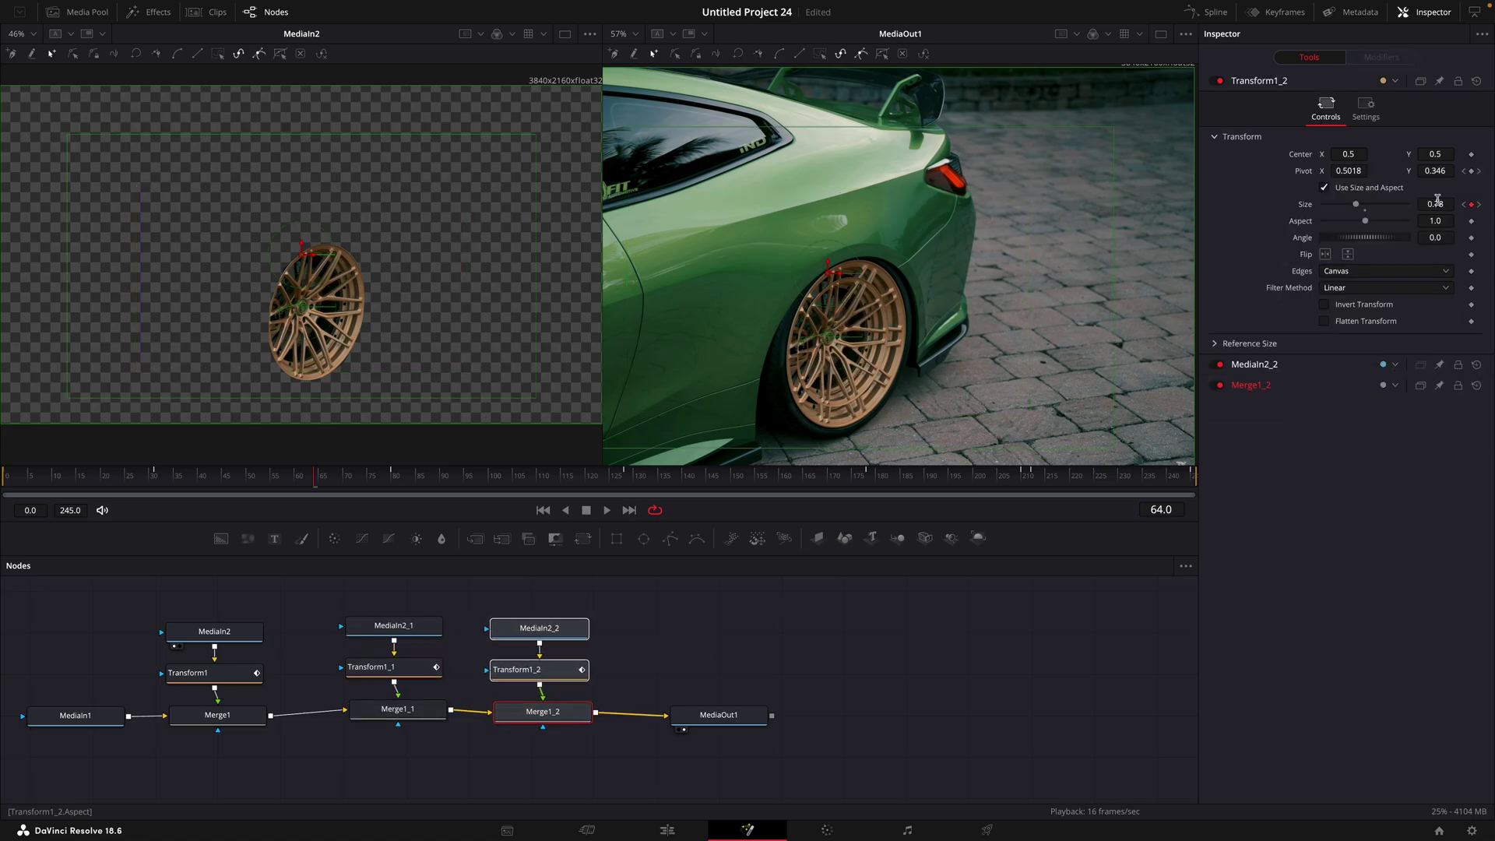
left_click_drag(1355, 206, 1338, 213)
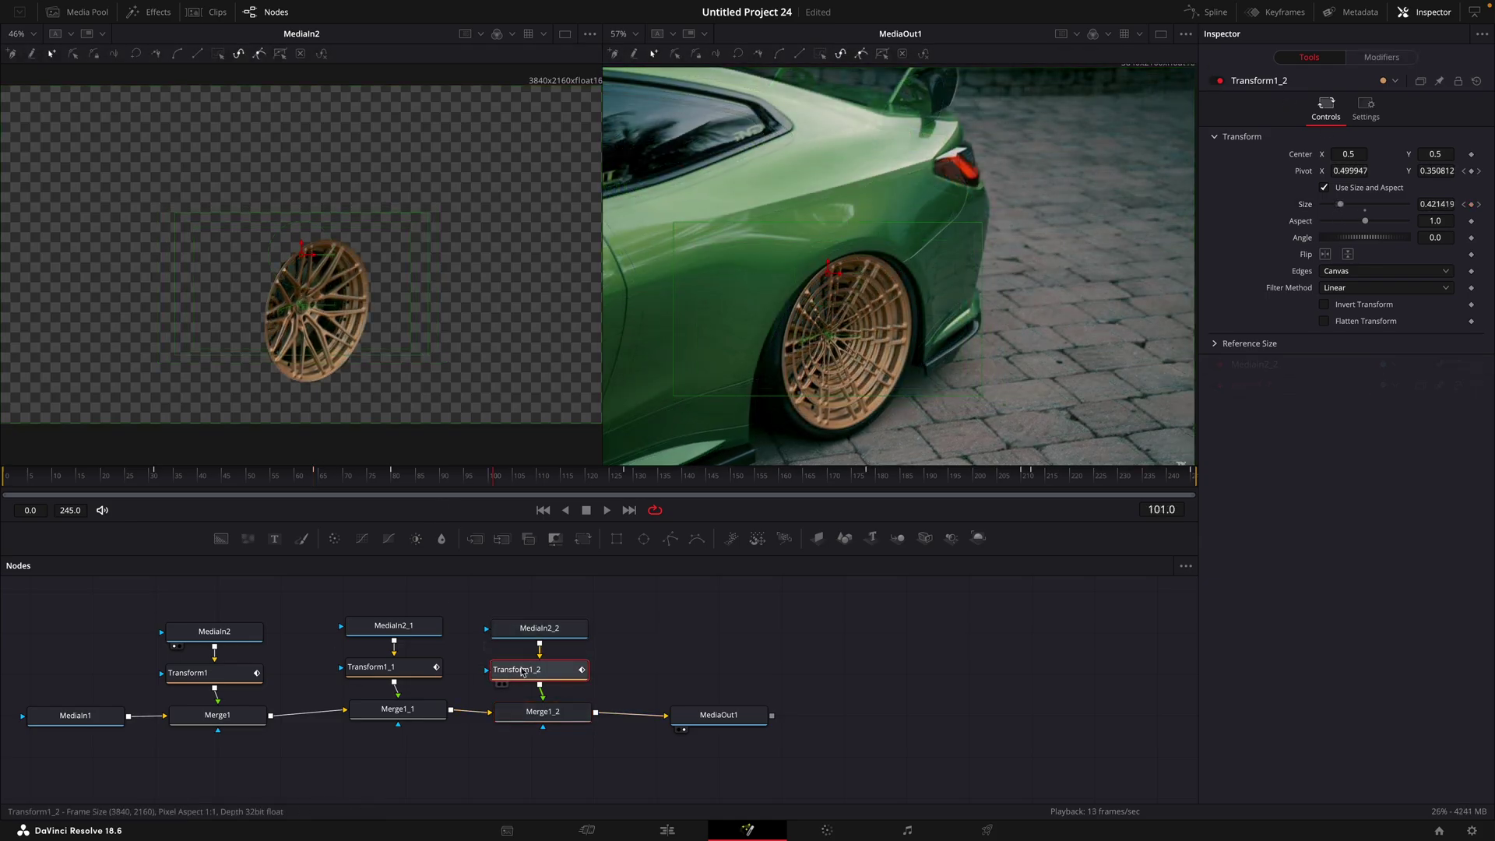
Step: Enable Motion Blur on Transform1_2, Transform1_1 and Transform1, then return to the Edit page
left_click(1123, 336)
left_click(1366, 111)
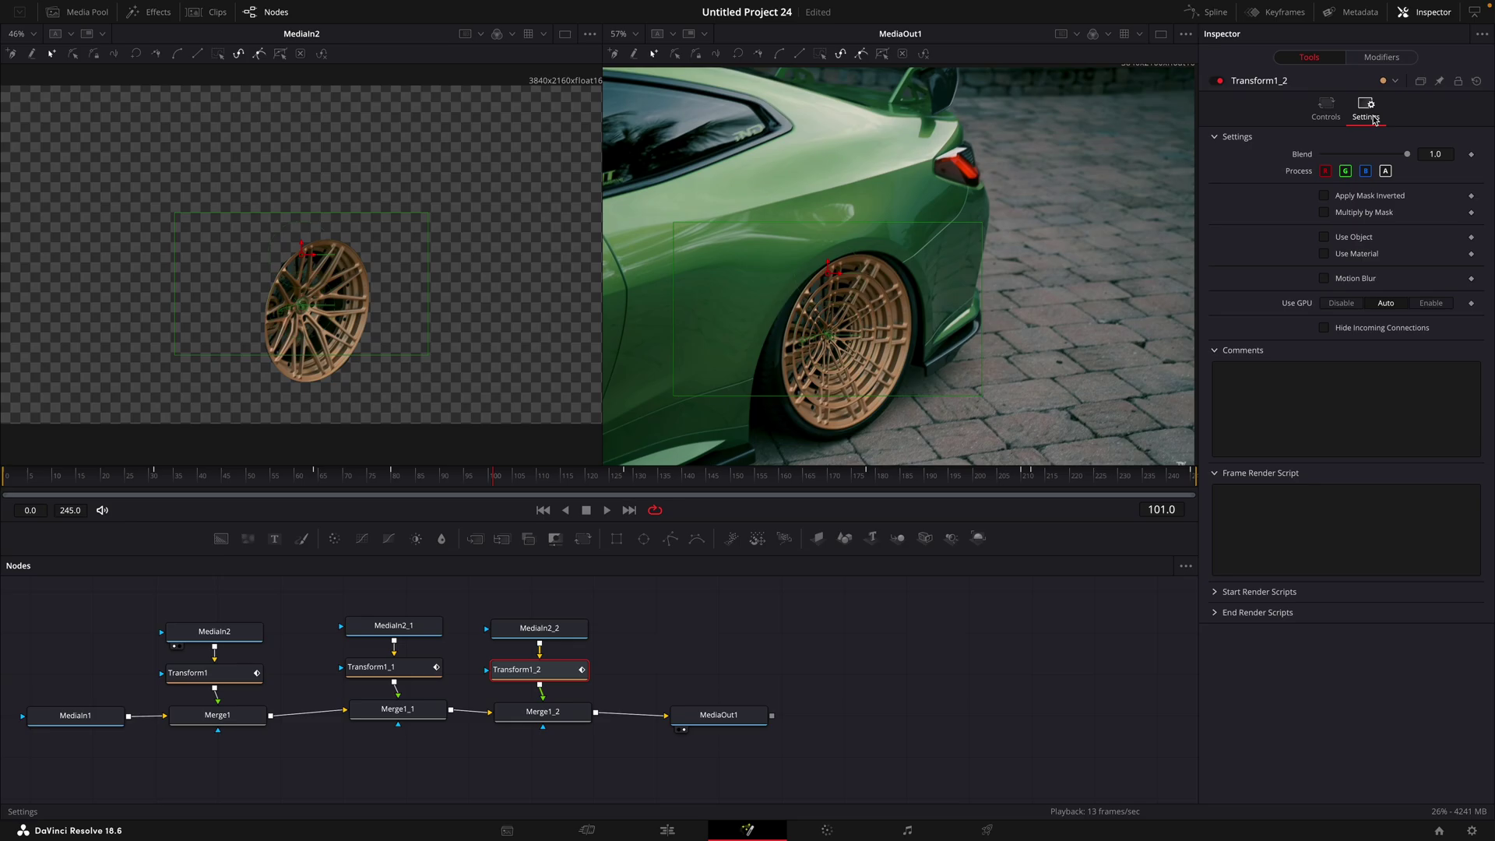
left_click(1324, 278)
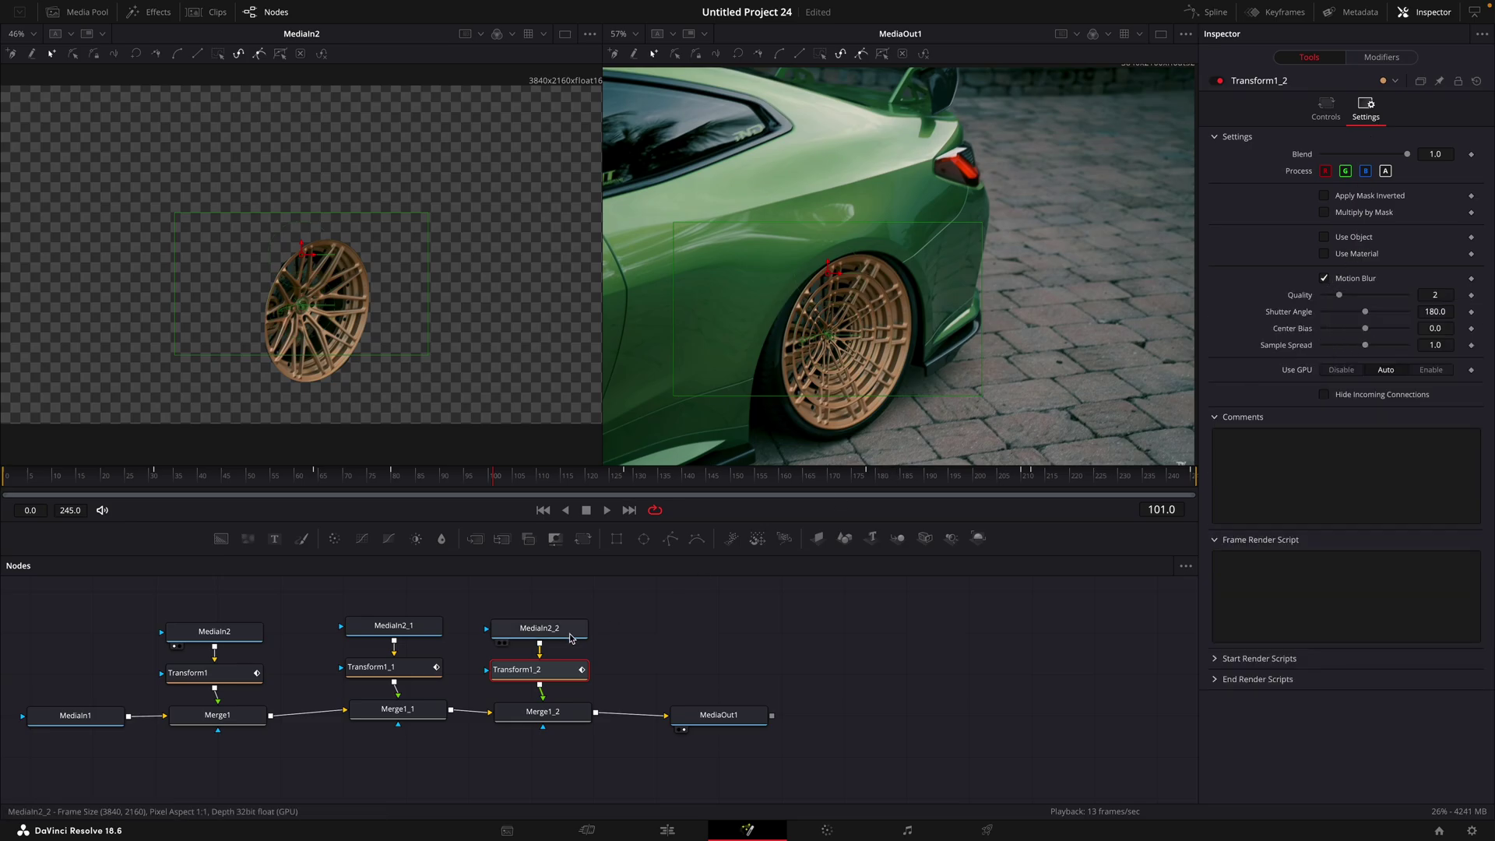
left_click(375, 671)
left_click(1362, 111)
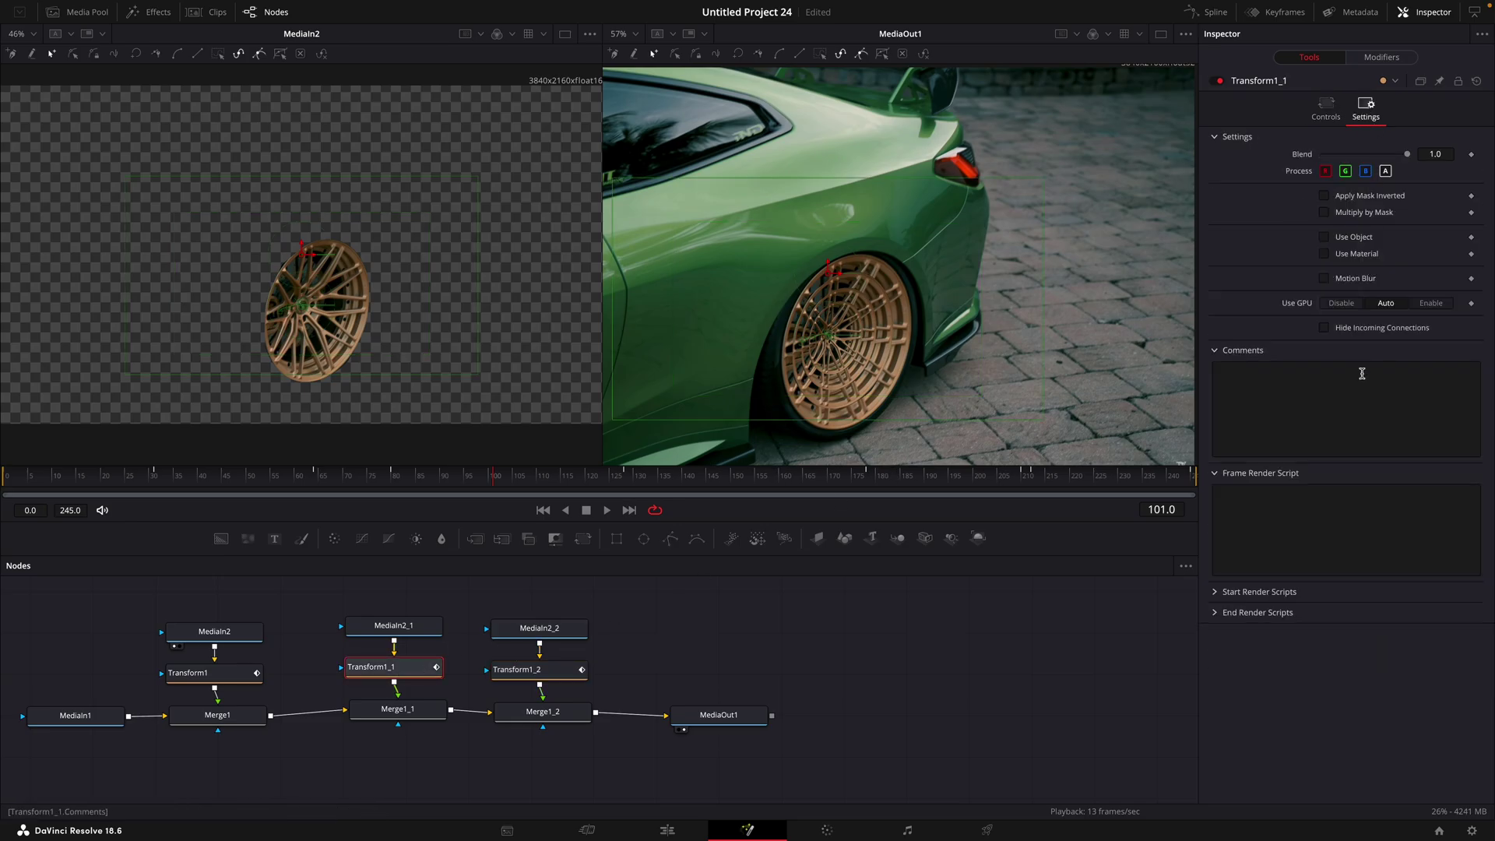
left_click(1324, 278)
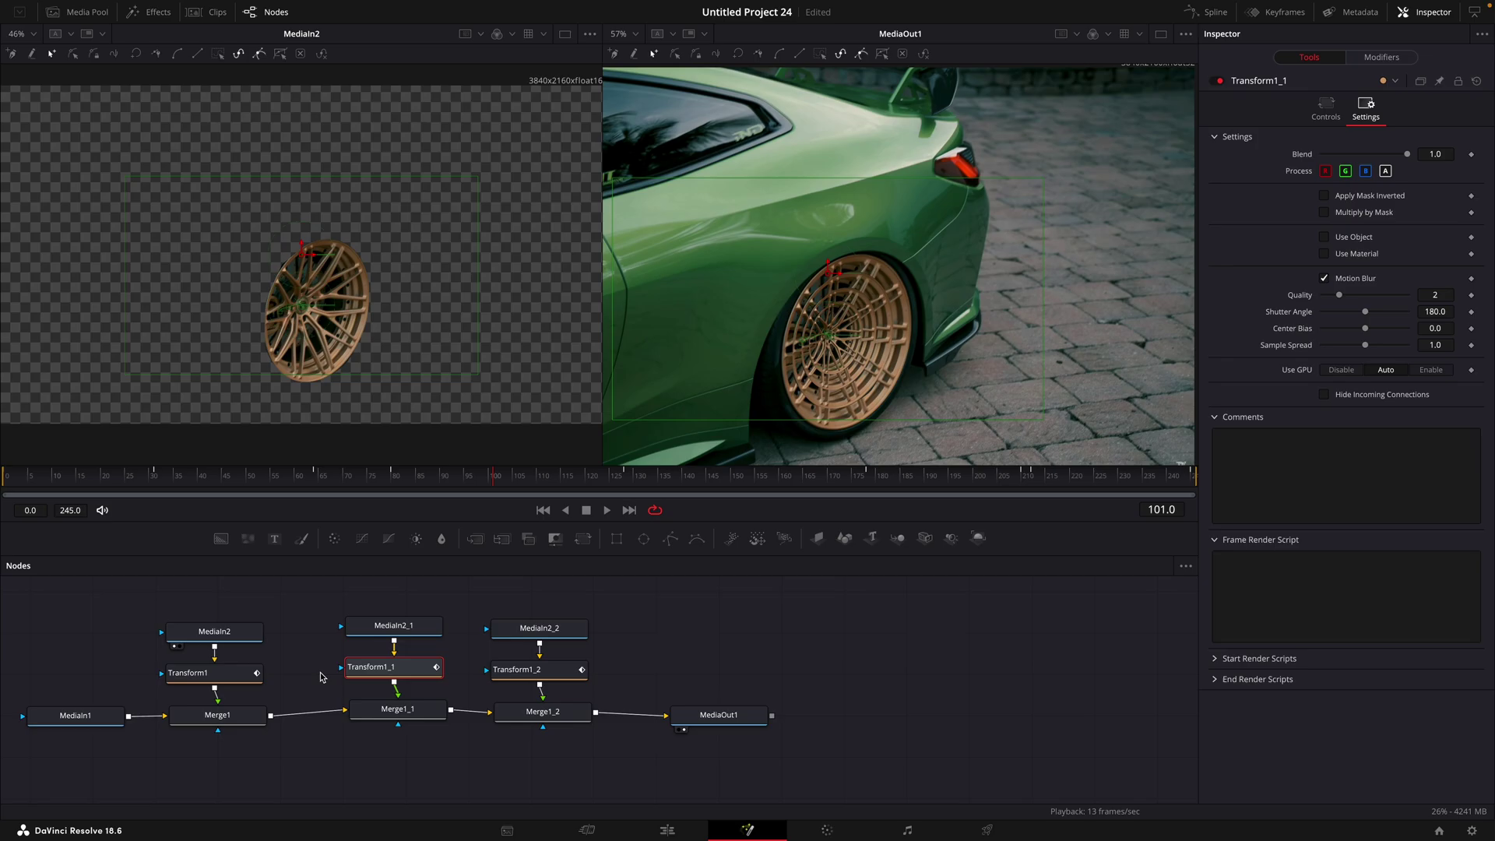
left_click(246, 672)
left_click(1354, 113)
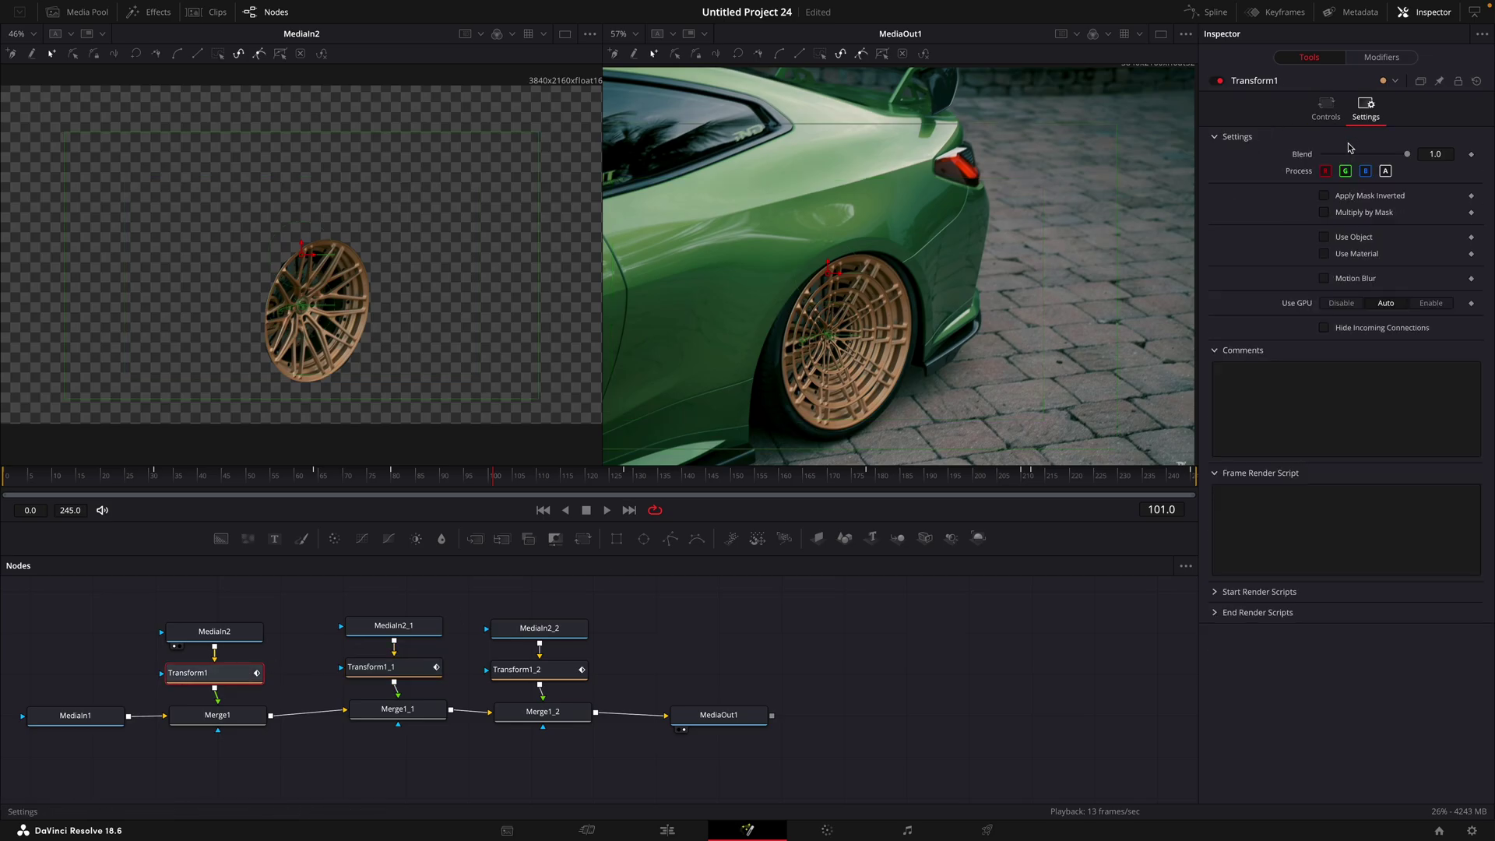
left_click(1323, 279)
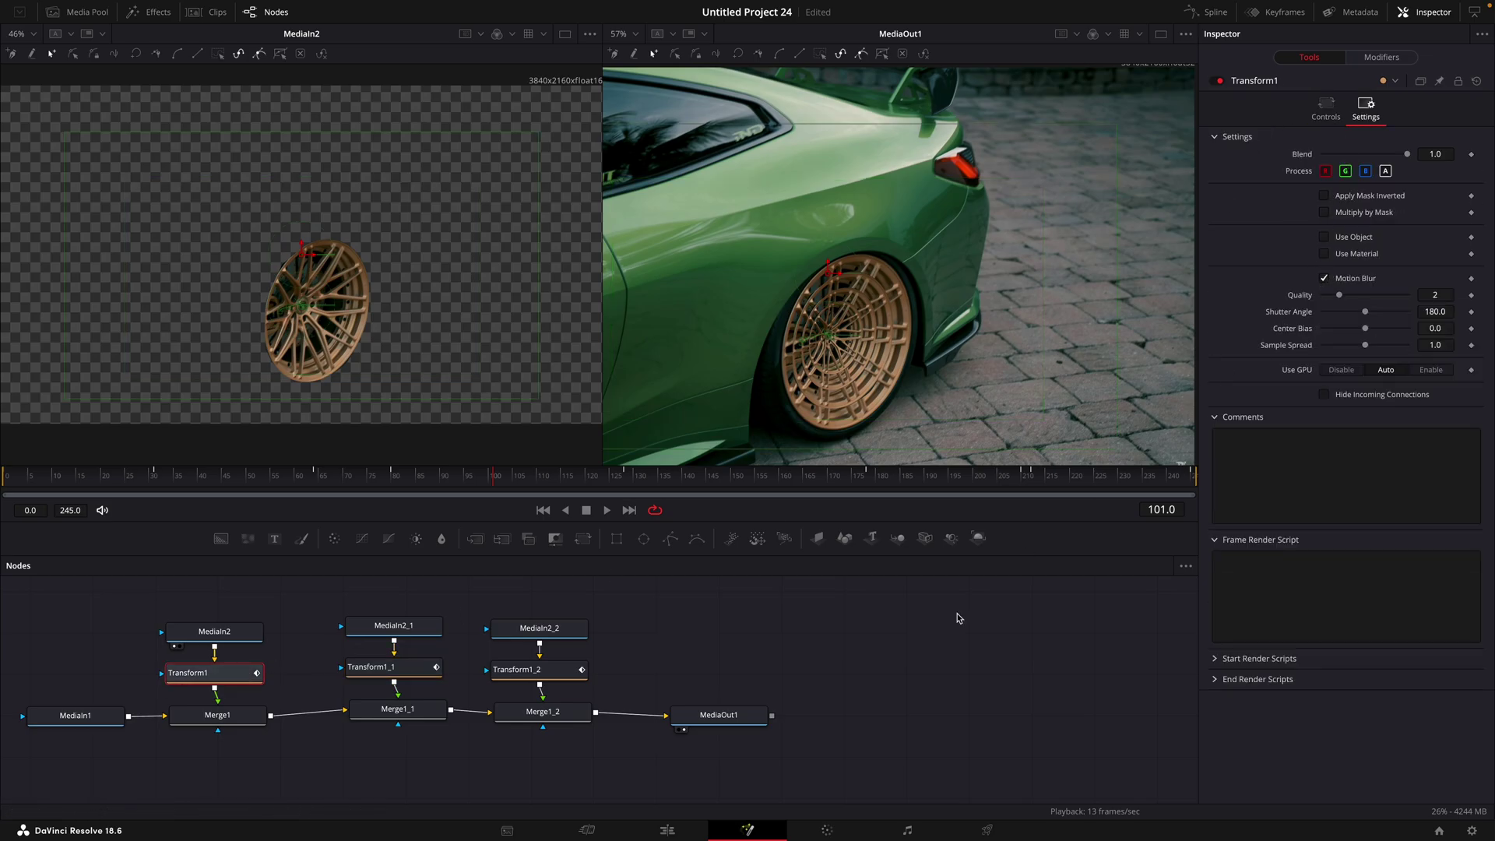
left_click(663, 829)
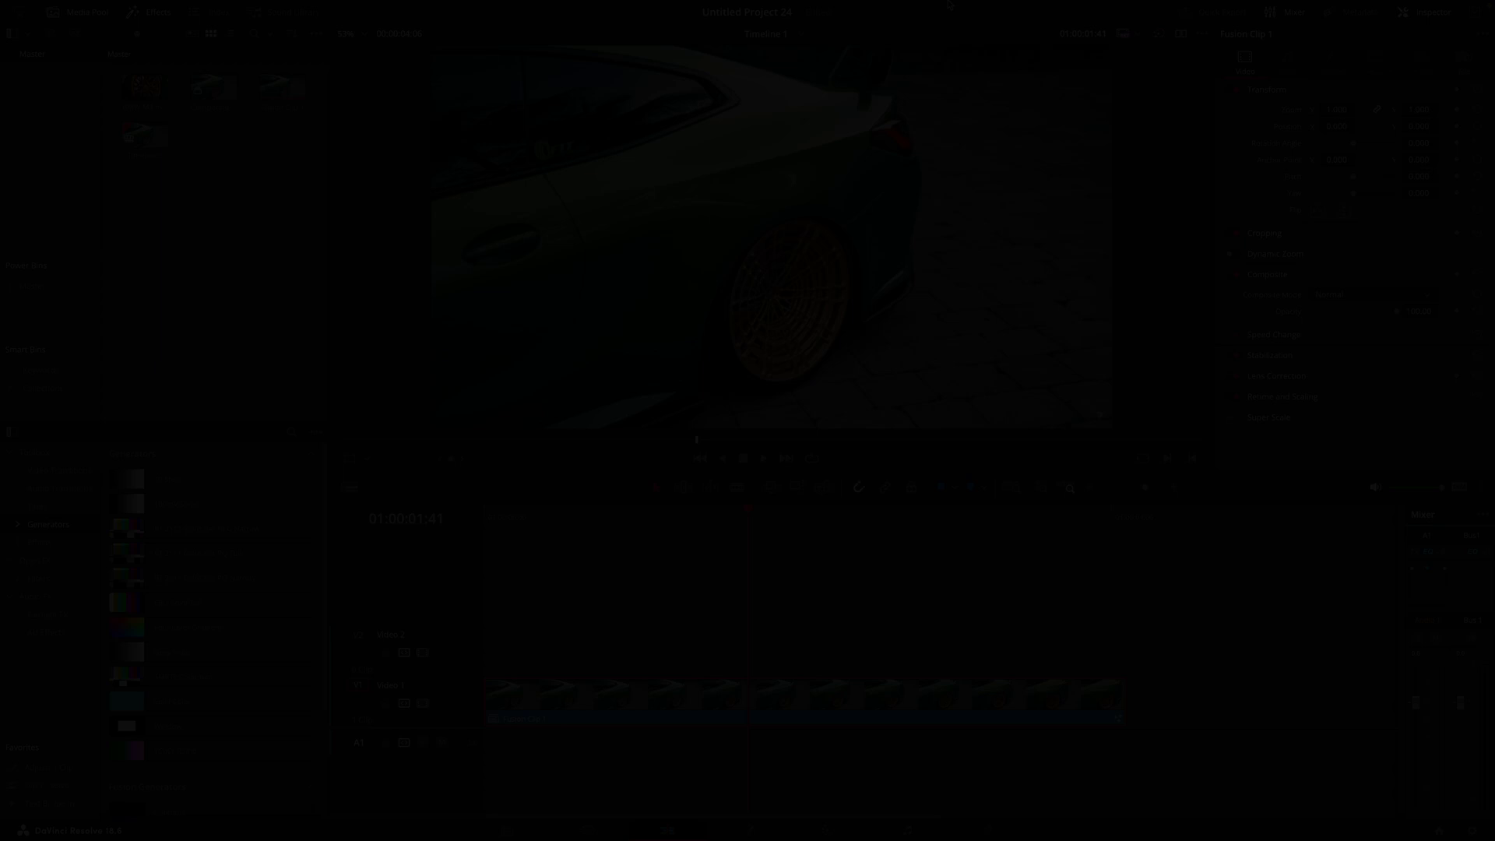